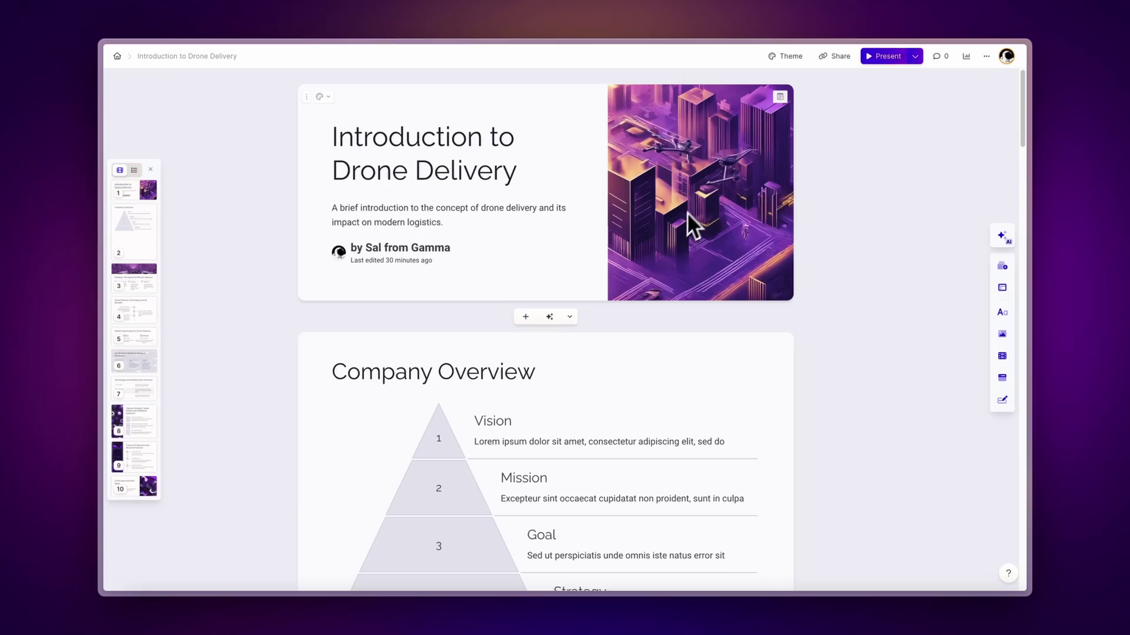
# Step: Preview Vortex, then apply My New Custom Theme to the Introduction to Drone Delivery deck
pyautogui.click(792, 61)
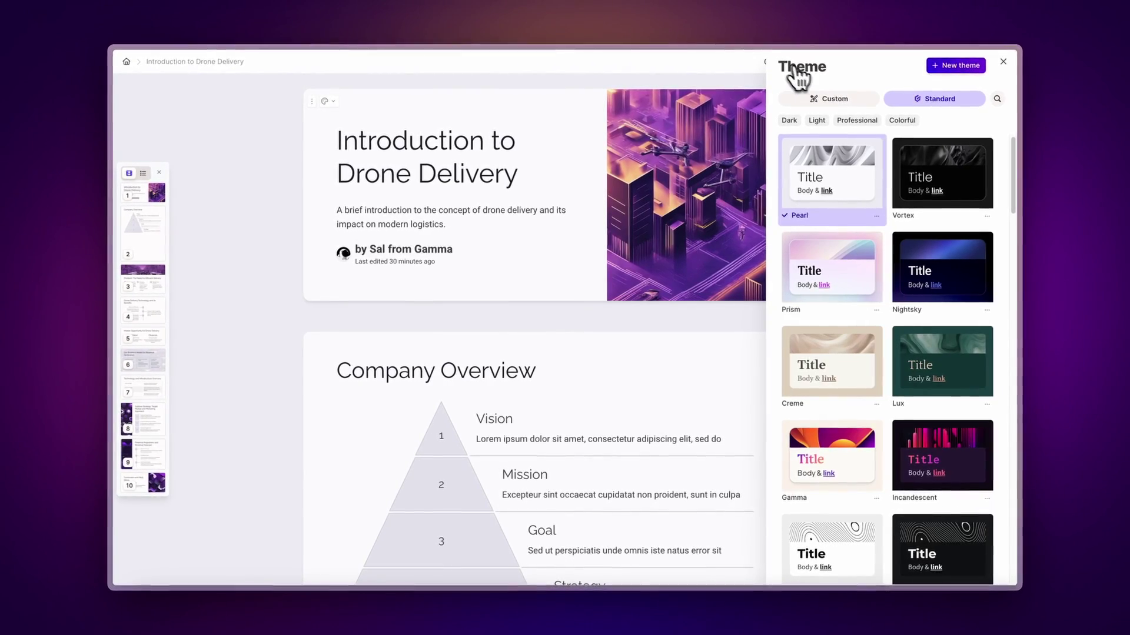
pyautogui.click(945, 171)
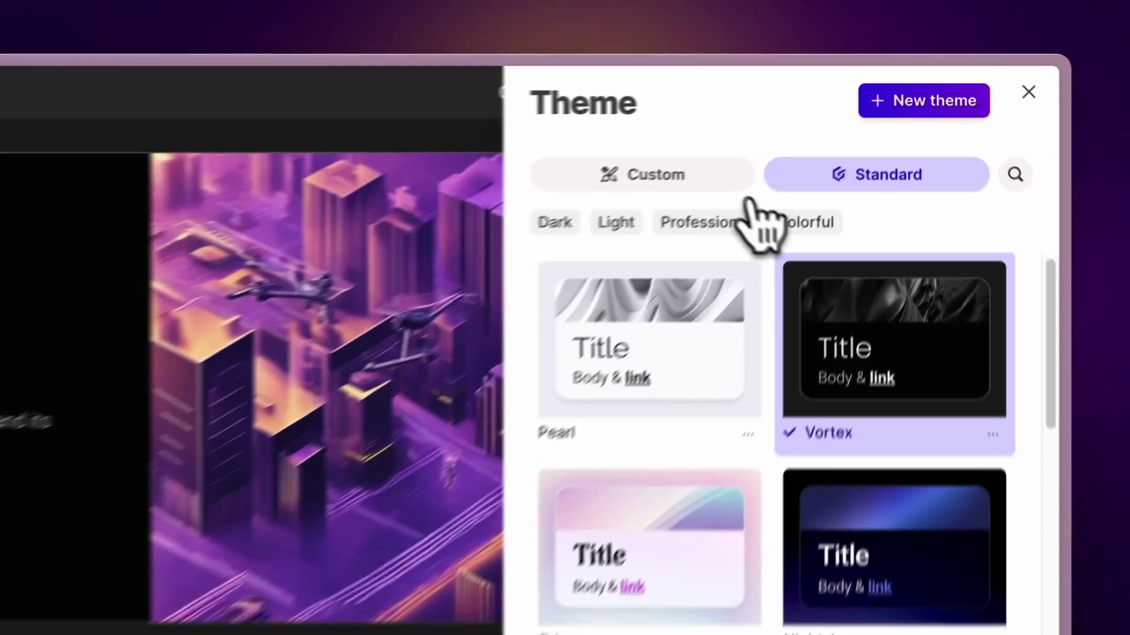
pyautogui.click(851, 107)
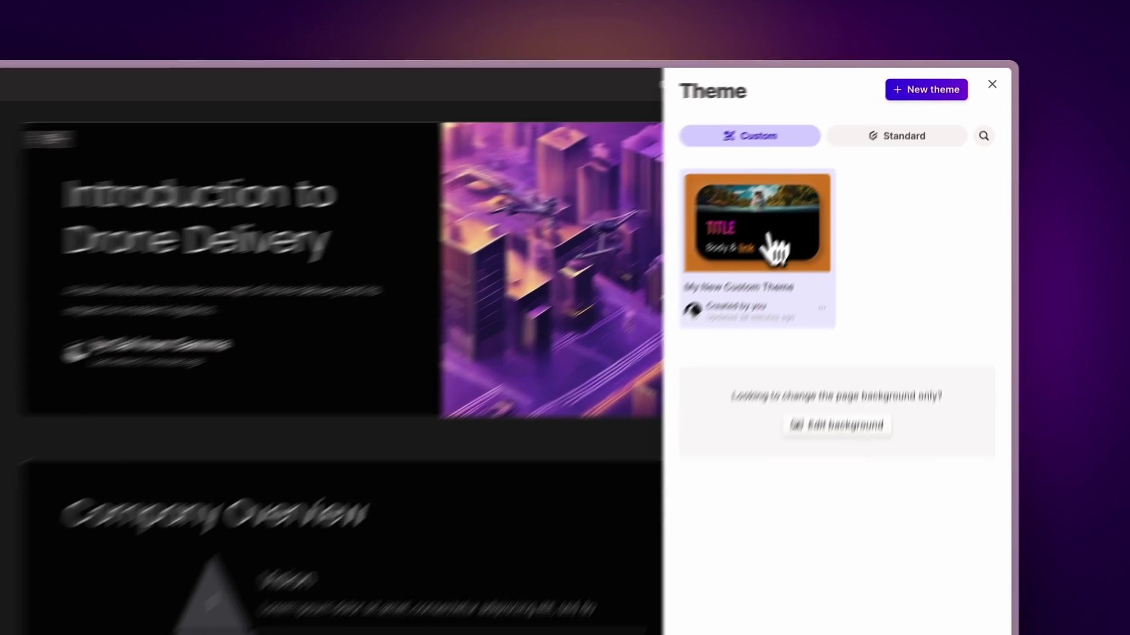
pyautogui.click(635, 400)
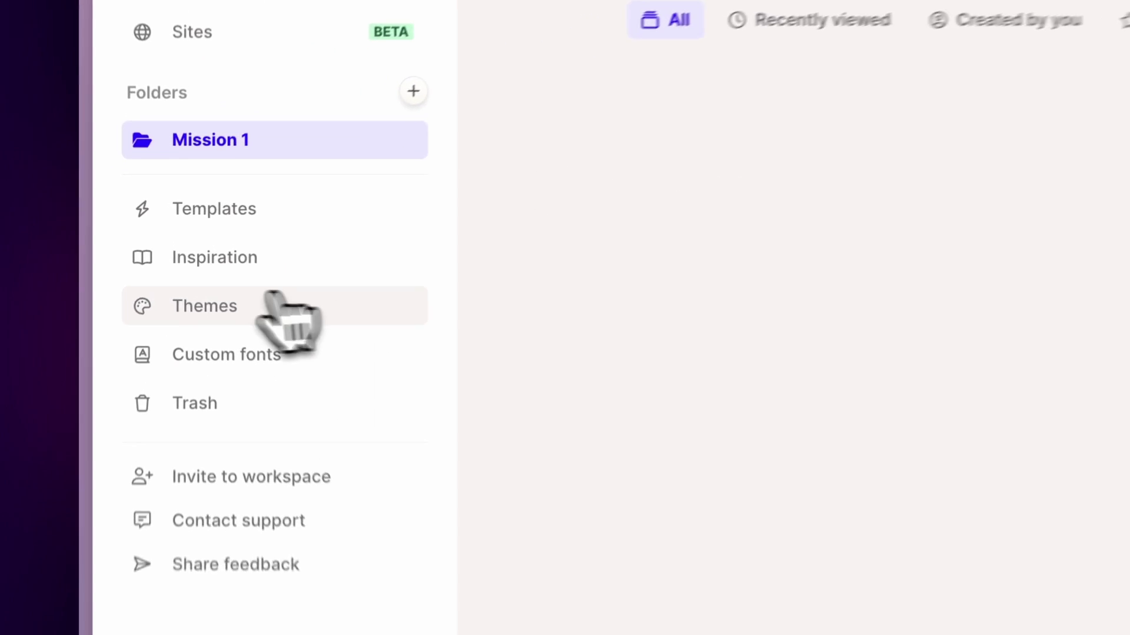
# Step: Go to the workspace Themes page and start a New theme to choose a base
pyautogui.click(194, 257)
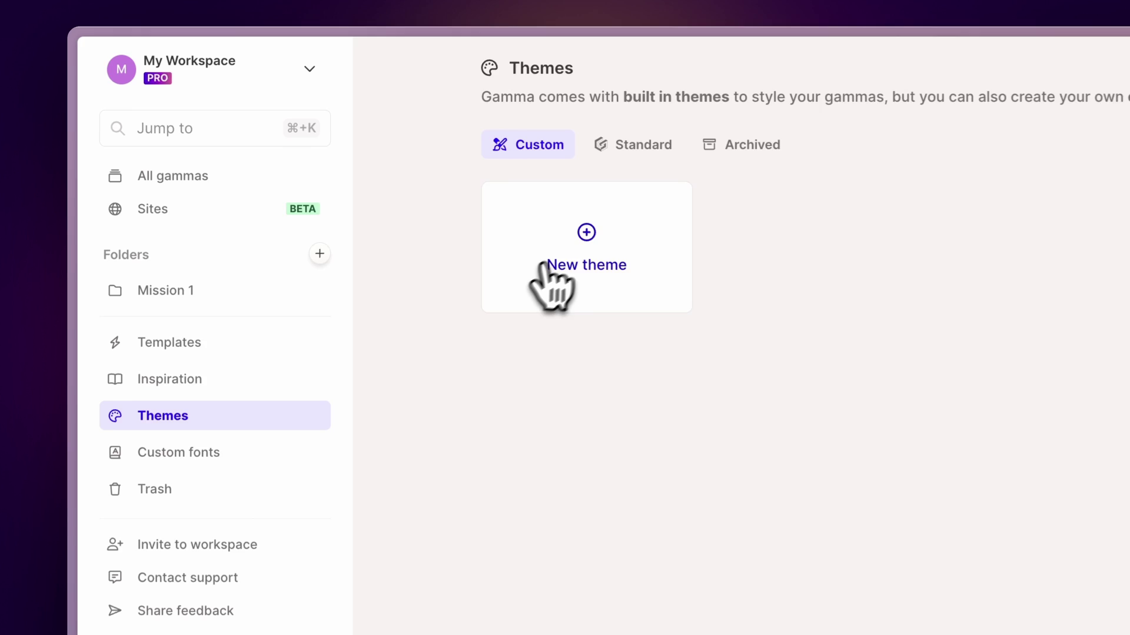
pyautogui.click(779, 126)
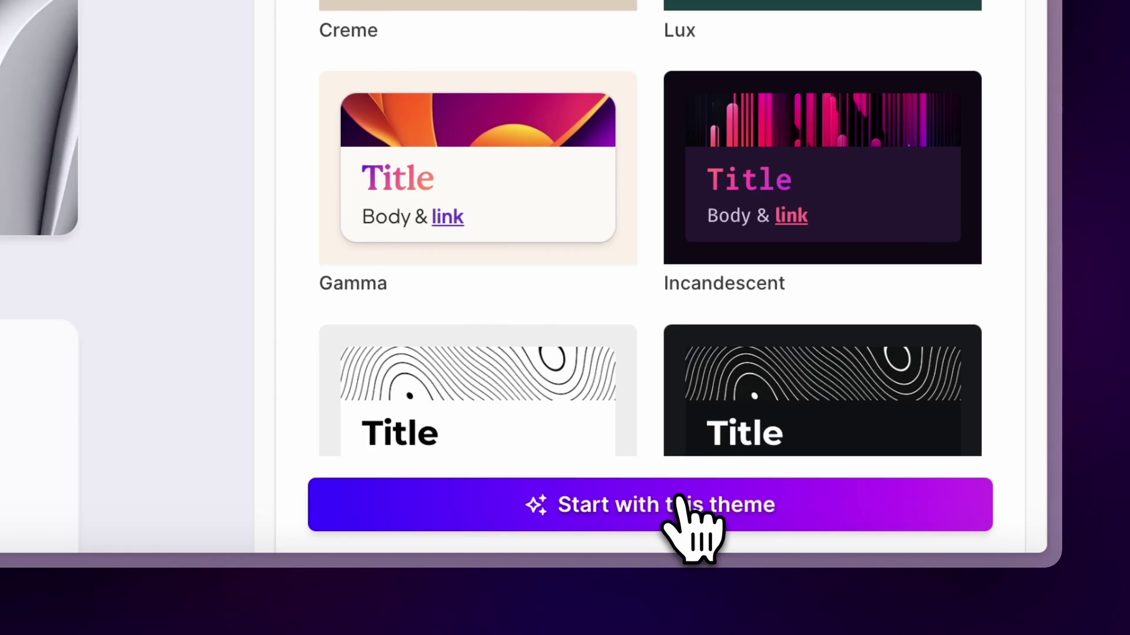
# Step: Start from the Pearl base theme and rename it 'My New Custom Theme'
pyautogui.click(858, 546)
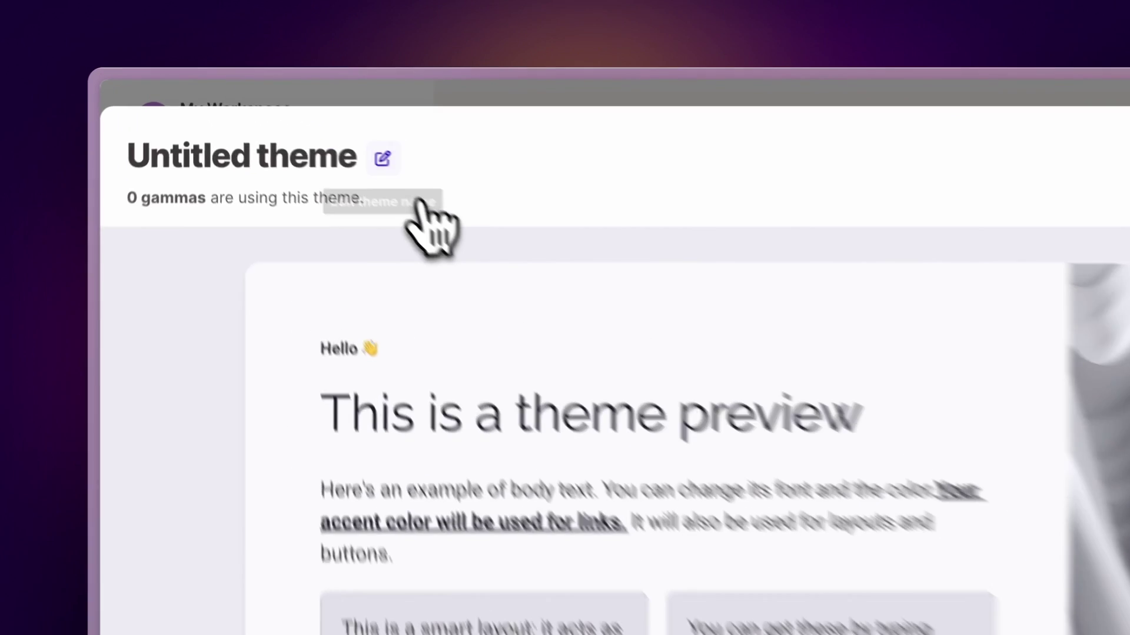
pyautogui.click(259, 93)
pyautogui.write('My New Custom Theme')
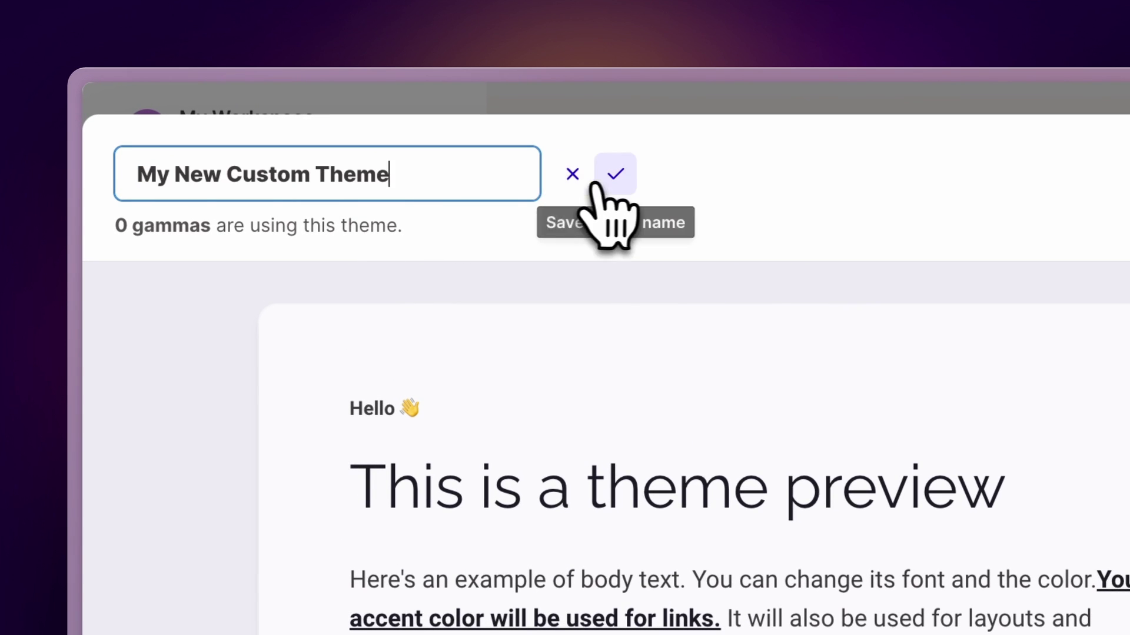
pyautogui.click(599, 184)
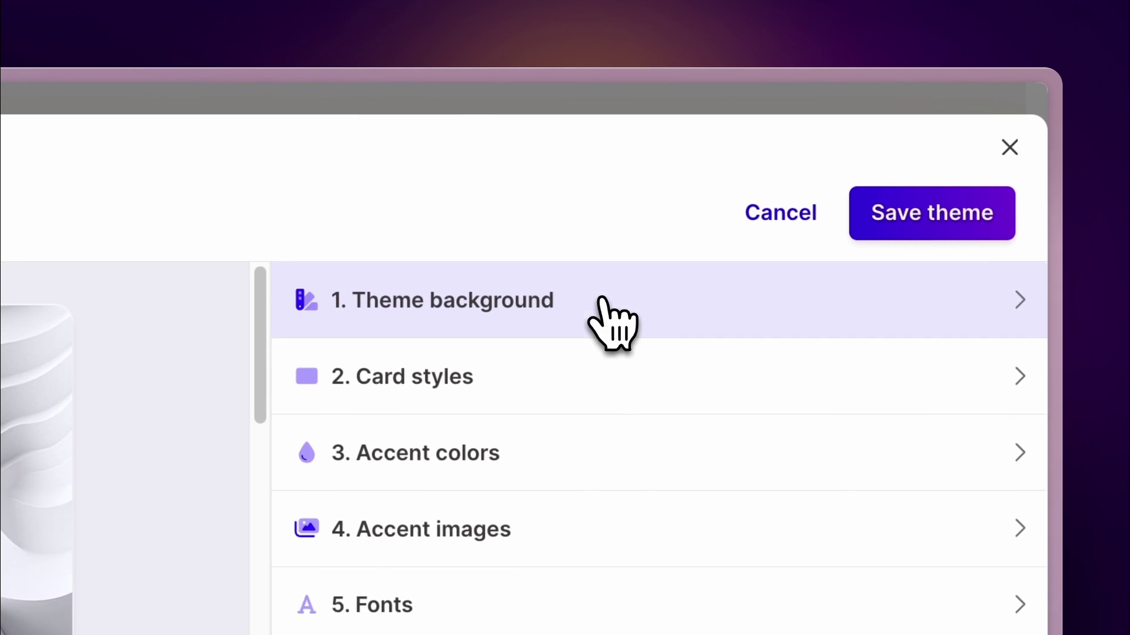
# Step: Set the theme background to a solid custom orange, #C8701E
pyautogui.click(606, 306)
pyautogui.click(565, 406)
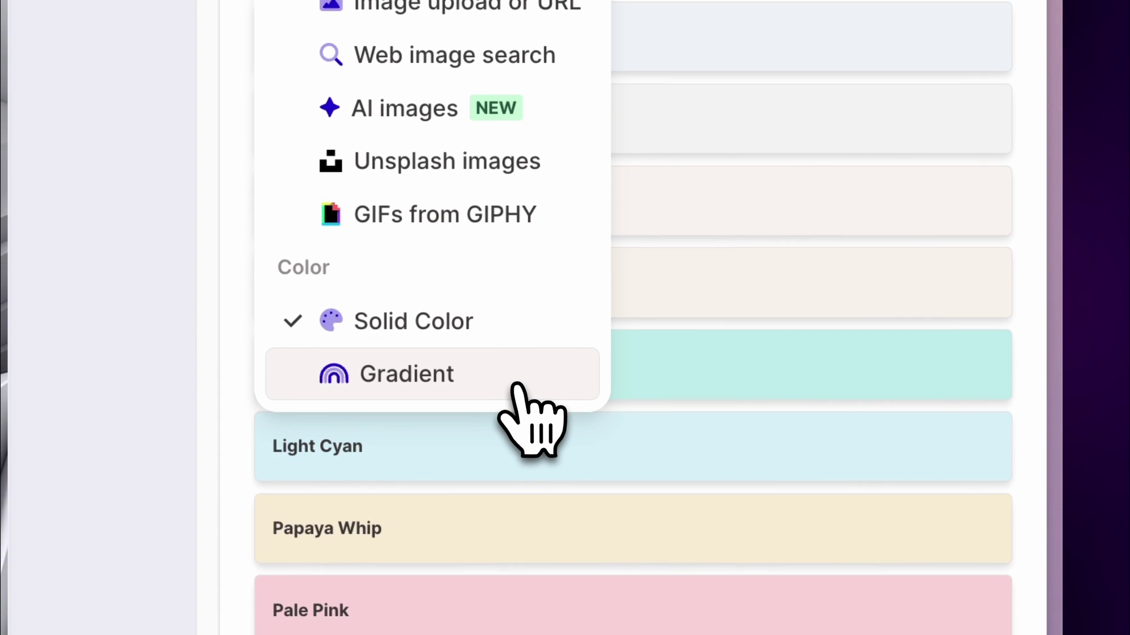
pyautogui.click(523, 344)
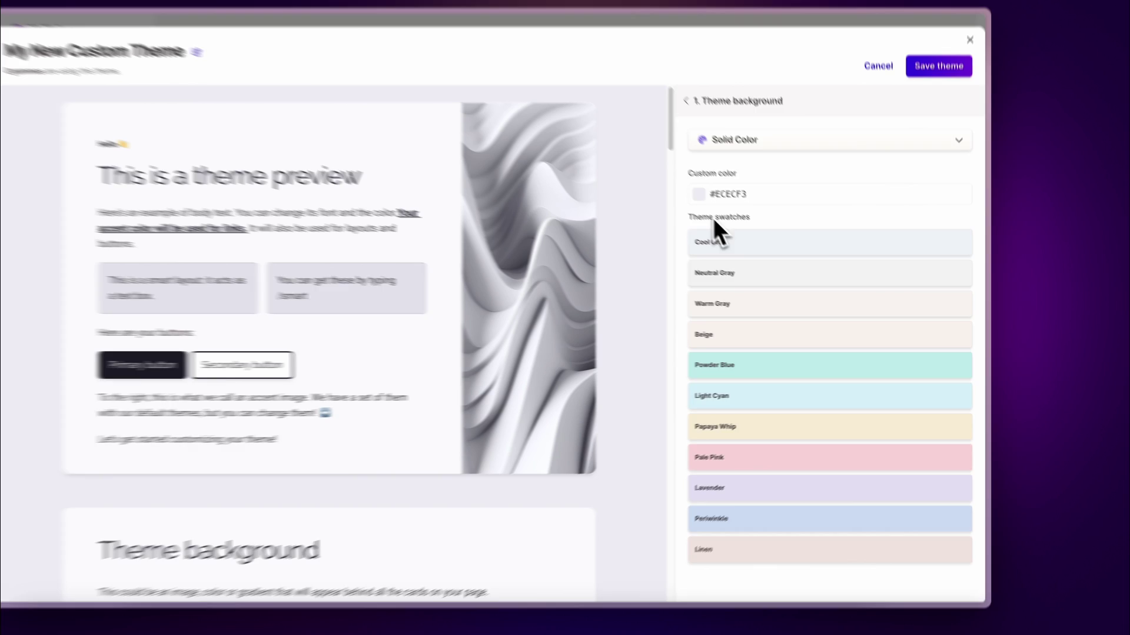
pyautogui.click(741, 224)
pyautogui.moveTo(823, 258); pyautogui.dragTo(823, 242)
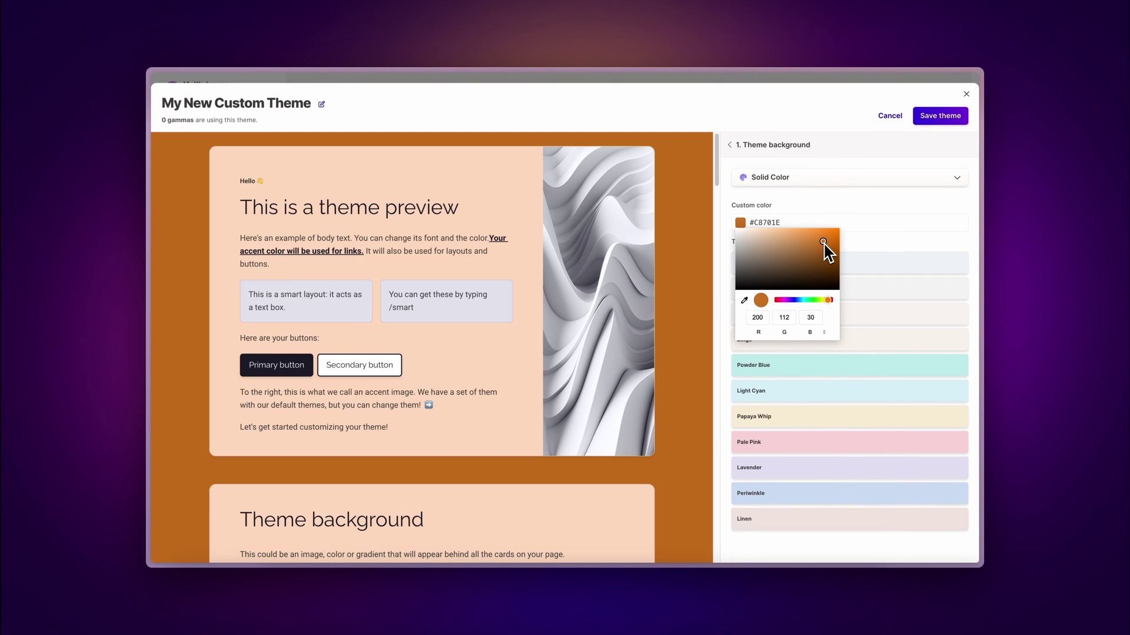
pyautogui.click(817, 200)
pyautogui.click(730, 145)
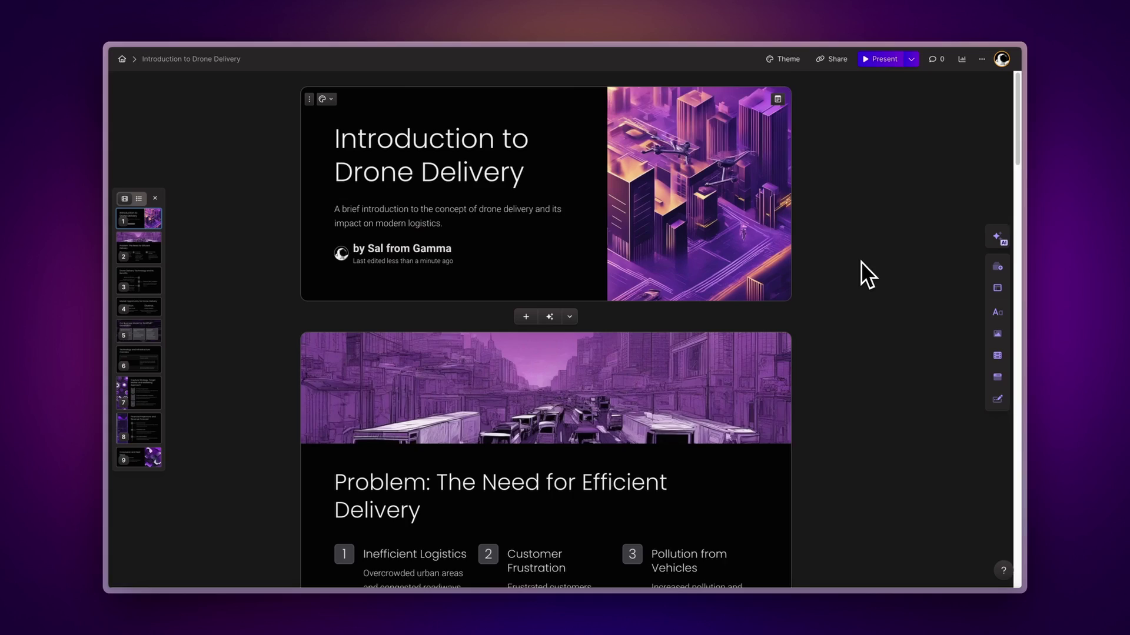
# Step: Give the Drone Delivery Technology card a layout with a left accent image
pyautogui.scroll(-2, 860, 265)
pyautogui.scroll(-5, 859, 263)
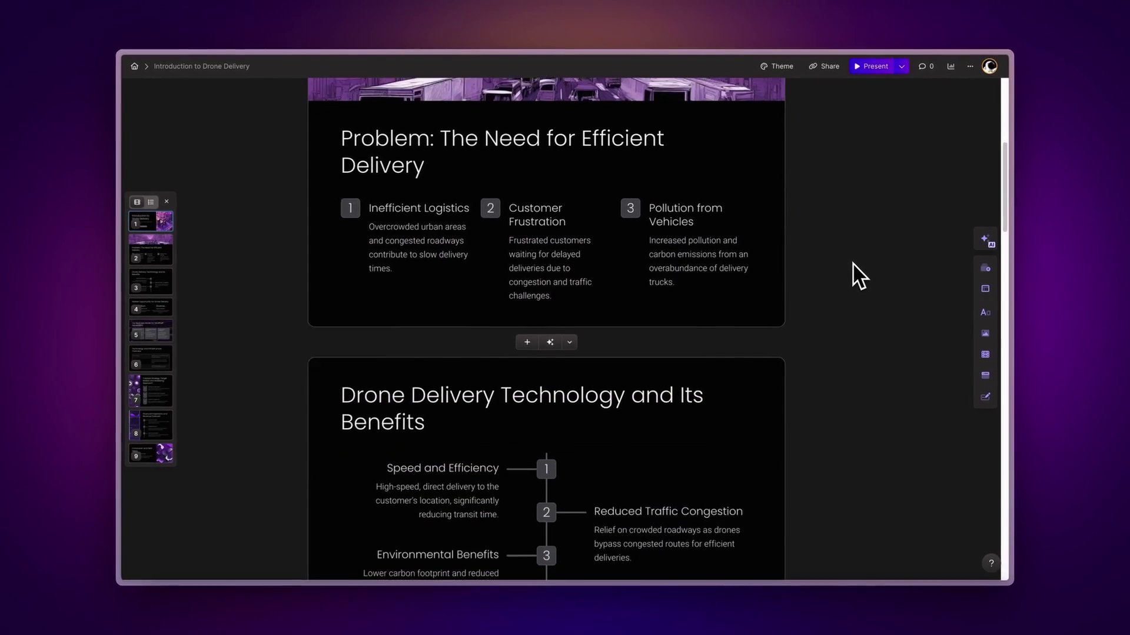
pyautogui.scroll(-2, 857, 276)
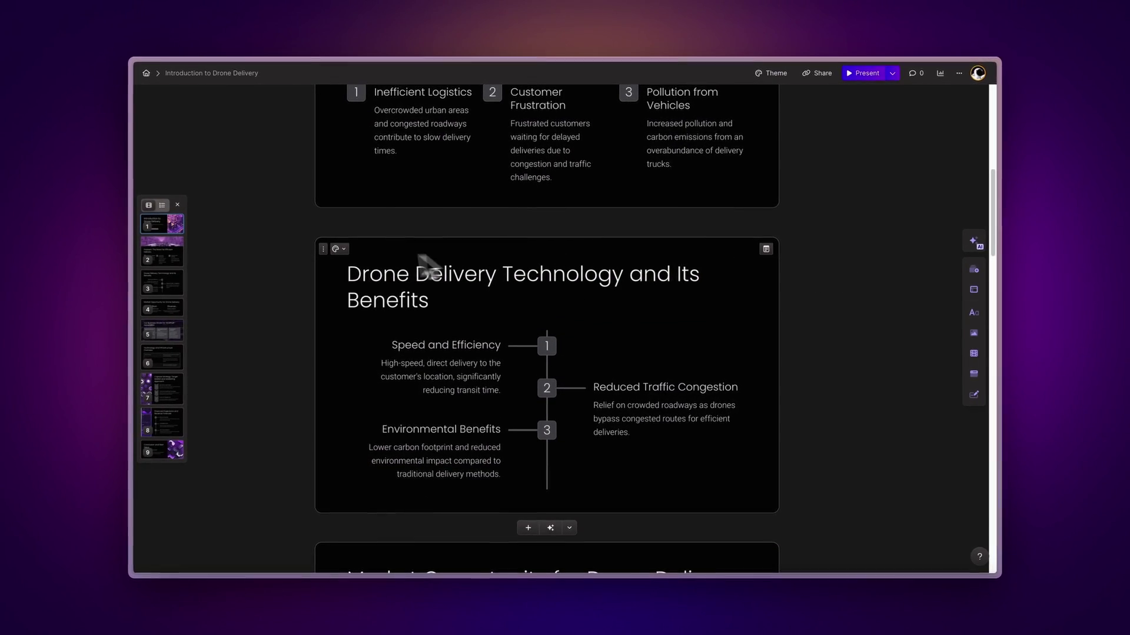
pyautogui.click(333, 248)
pyautogui.click(341, 278)
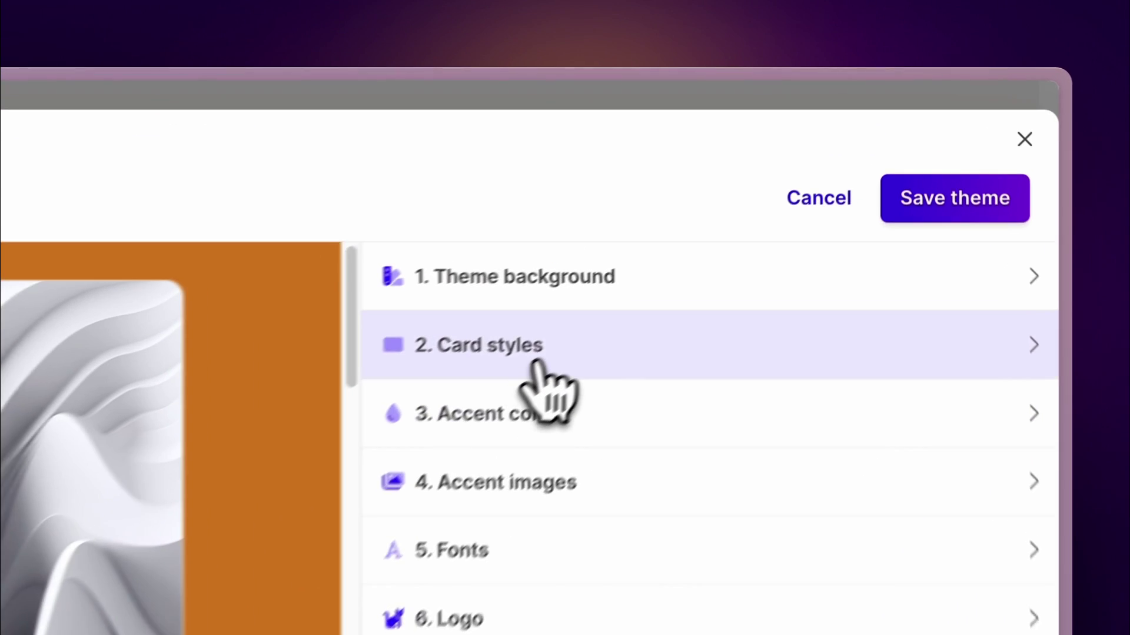
# Step: Set the theme's card colour to black #000000
pyautogui.click(541, 371)
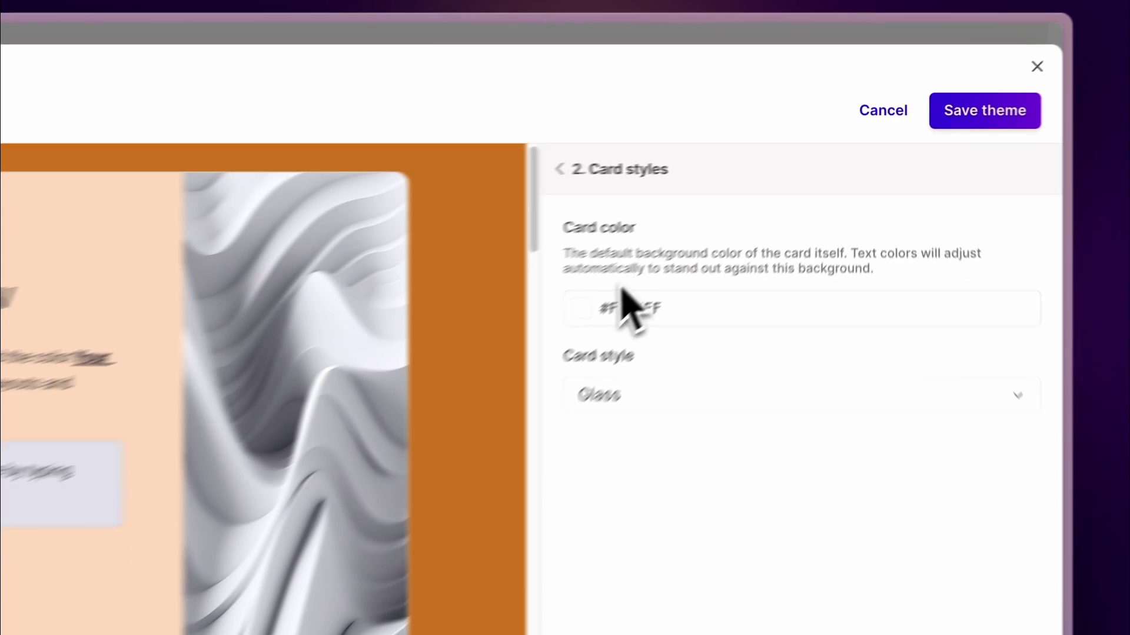
pyautogui.click(359, 507)
pyautogui.moveTo(346, 528); pyautogui.dragTo(340, 634)
pyautogui.moveTo(694, 301); pyautogui.dragTo(681, 335)
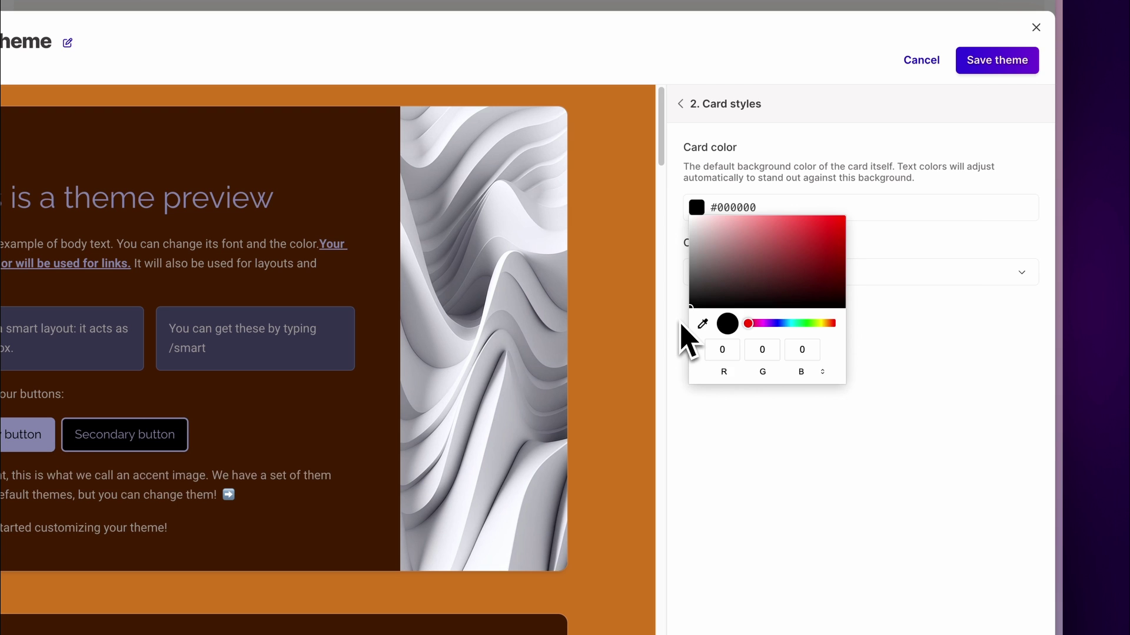
pyautogui.click(680, 335)
# Step: Choose Soft 3D as the card style
pyautogui.click(754, 276)
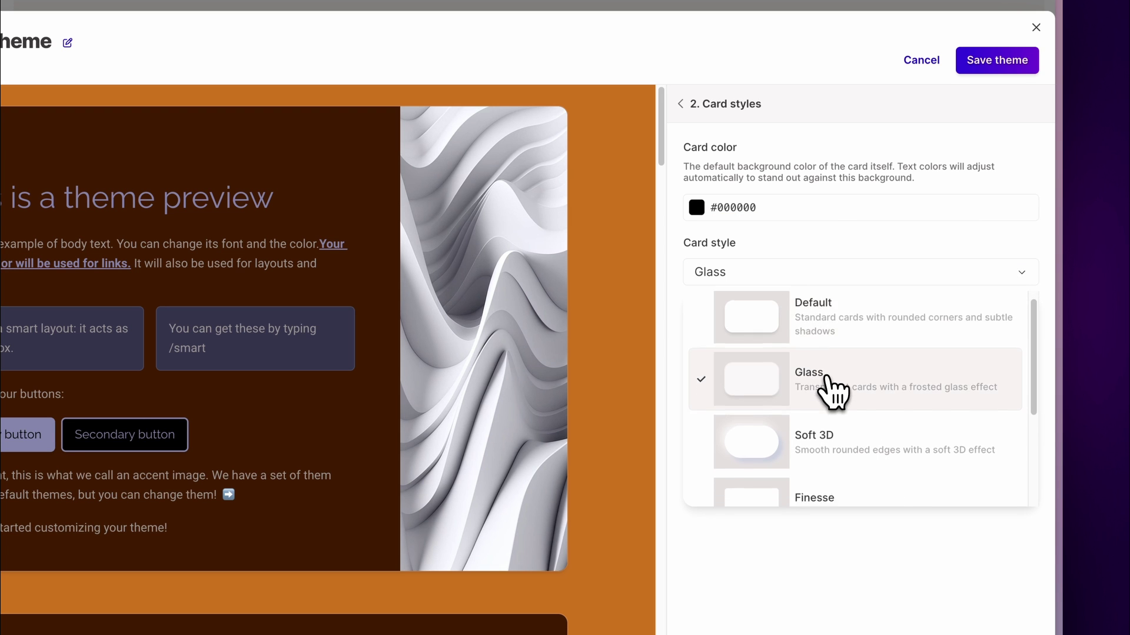
pyautogui.scroll(-3, 824, 390)
pyautogui.scroll(2, 832, 467)
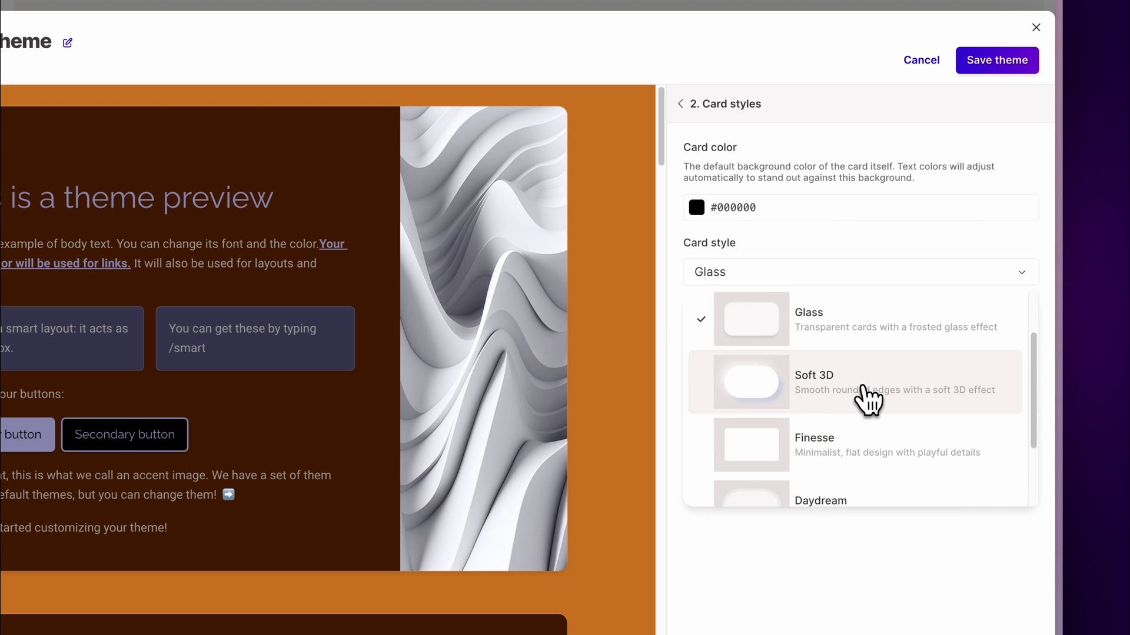
pyautogui.click(869, 402)
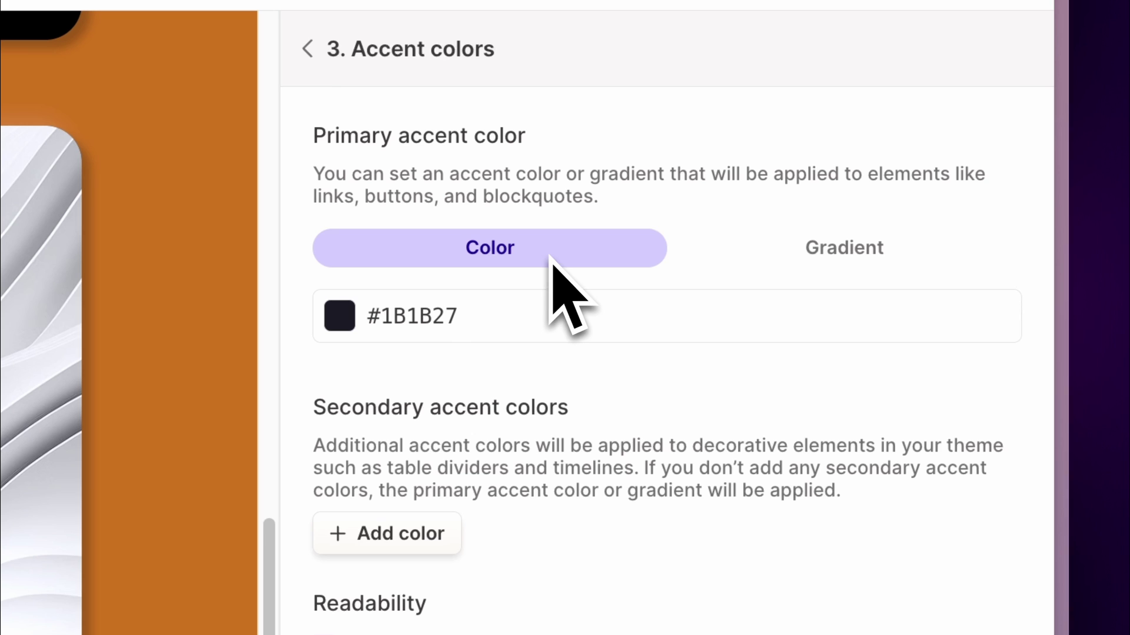
# Step: Set the primary accent to a single orange colour, #FF8800, instead of a gradient
pyautogui.click(894, 247)
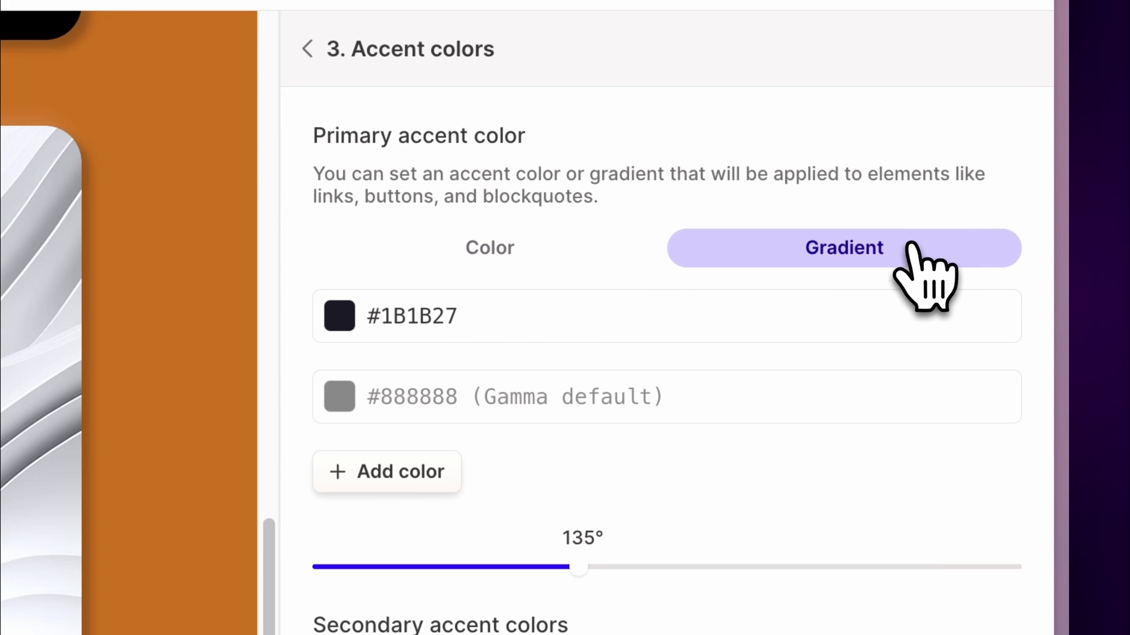
pyautogui.click(583, 250)
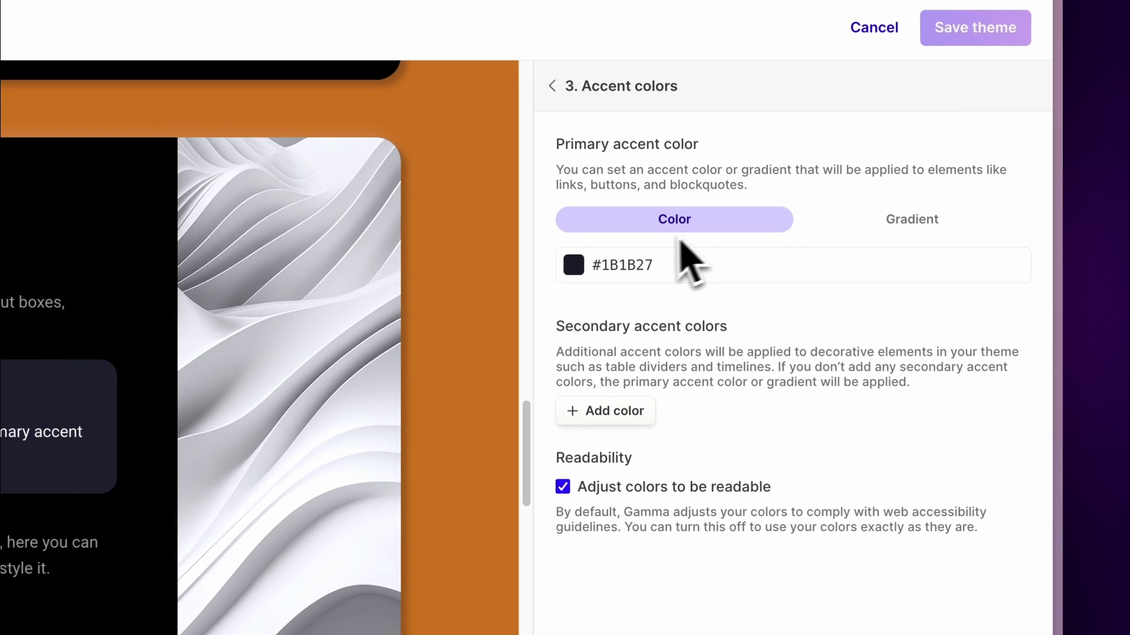
pyautogui.click(576, 268)
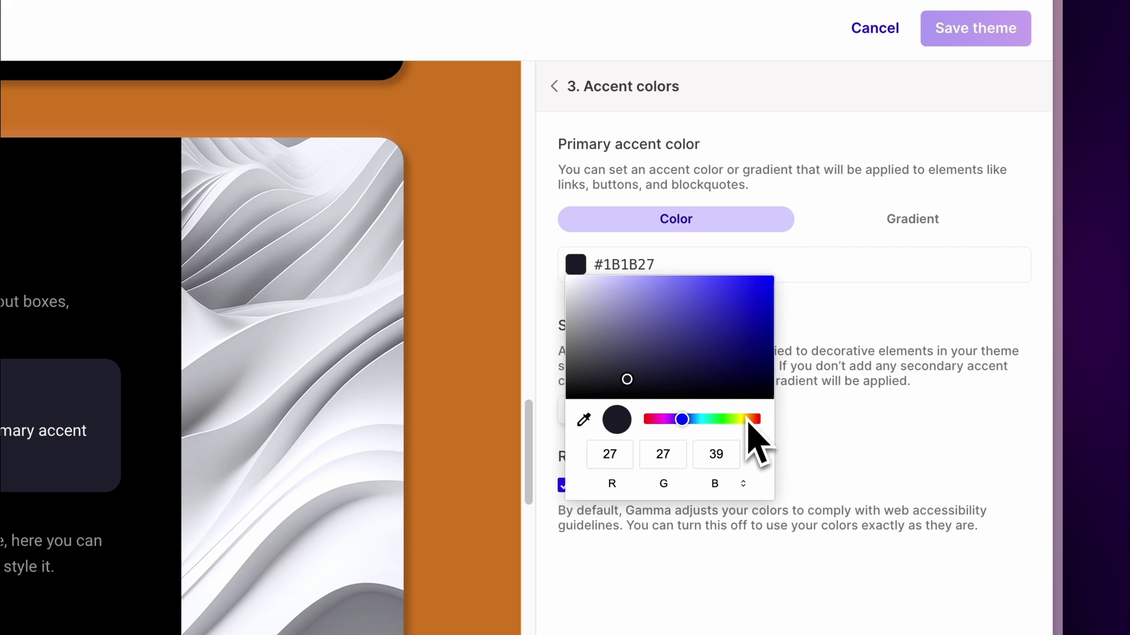
pyautogui.click(814, 312)
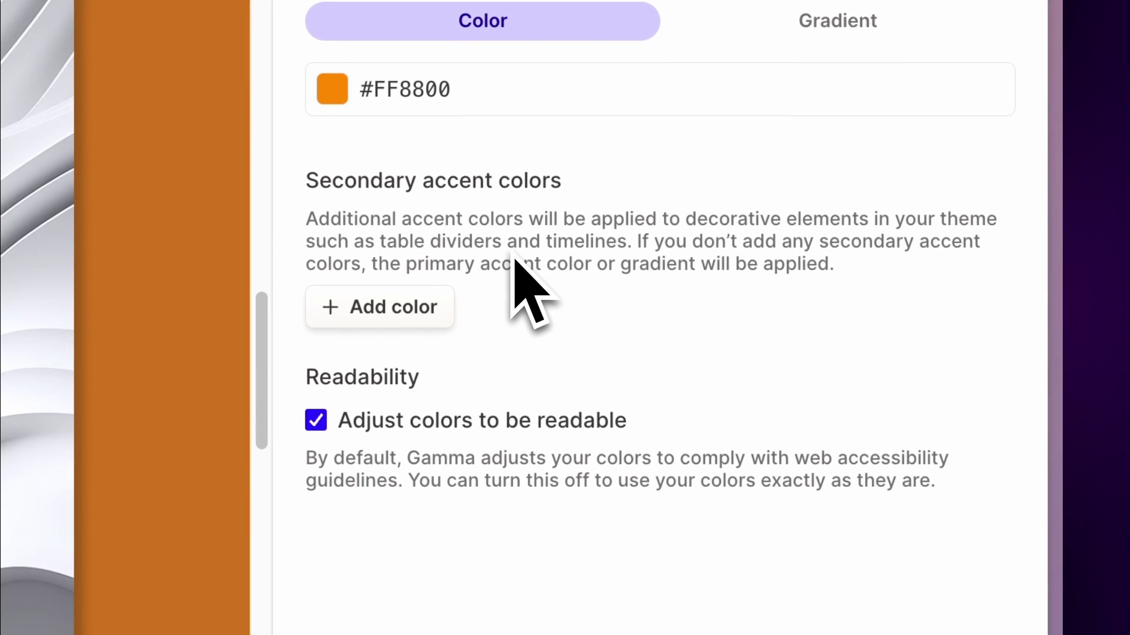
# Step: Add a dark magenta secondary accent colour, #6C1464
pyautogui.click(441, 314)
pyautogui.click(332, 313)
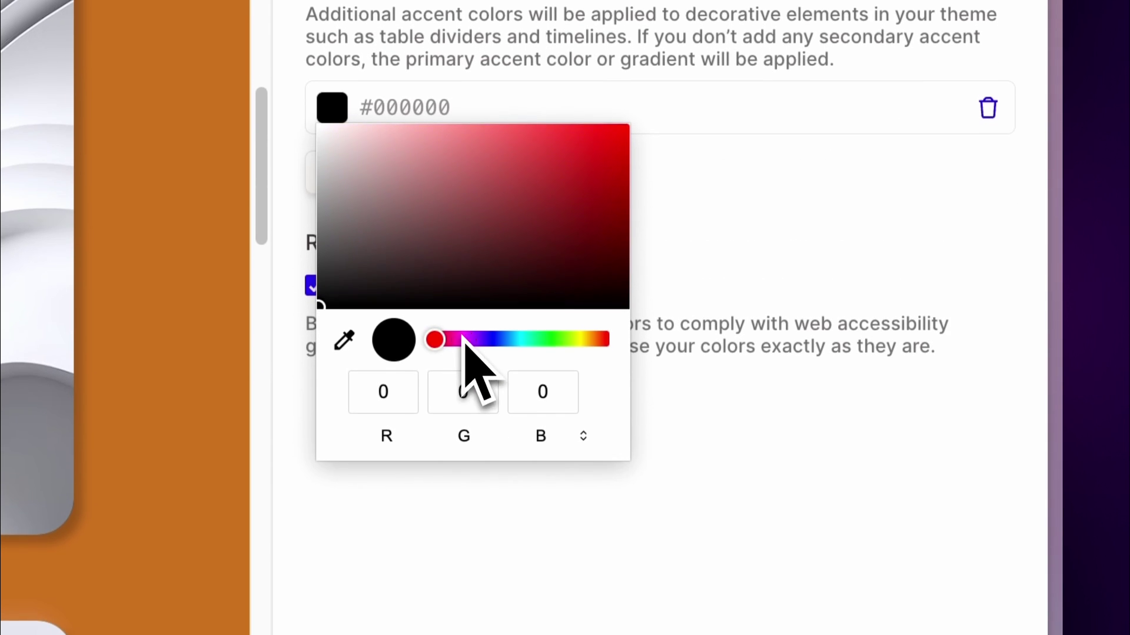
pyautogui.click(462, 544)
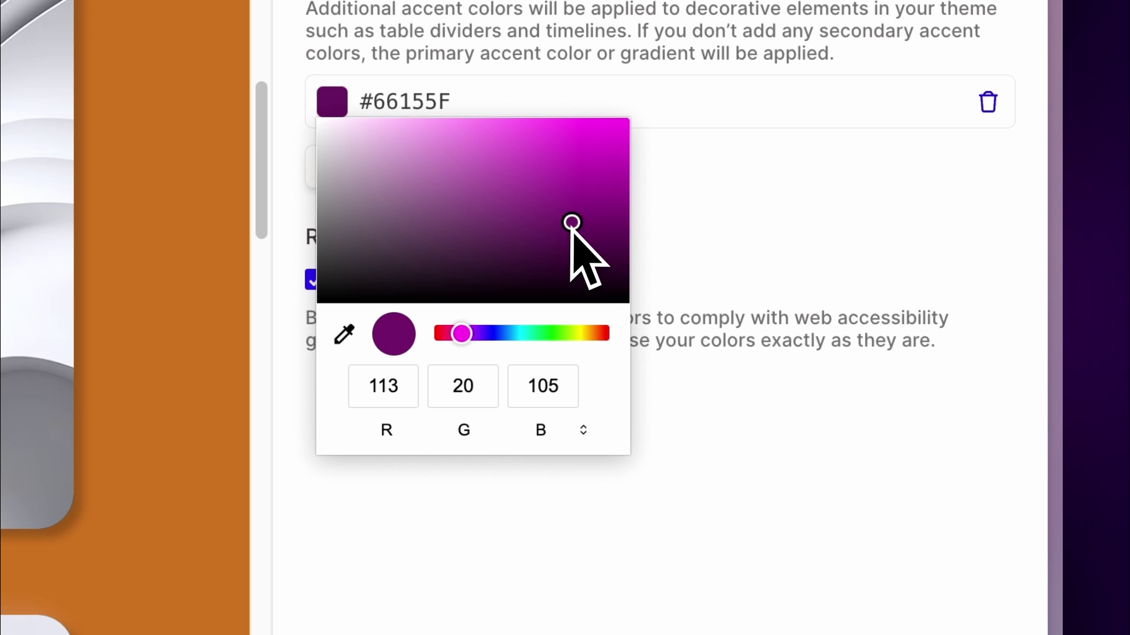
pyautogui.click(754, 262)
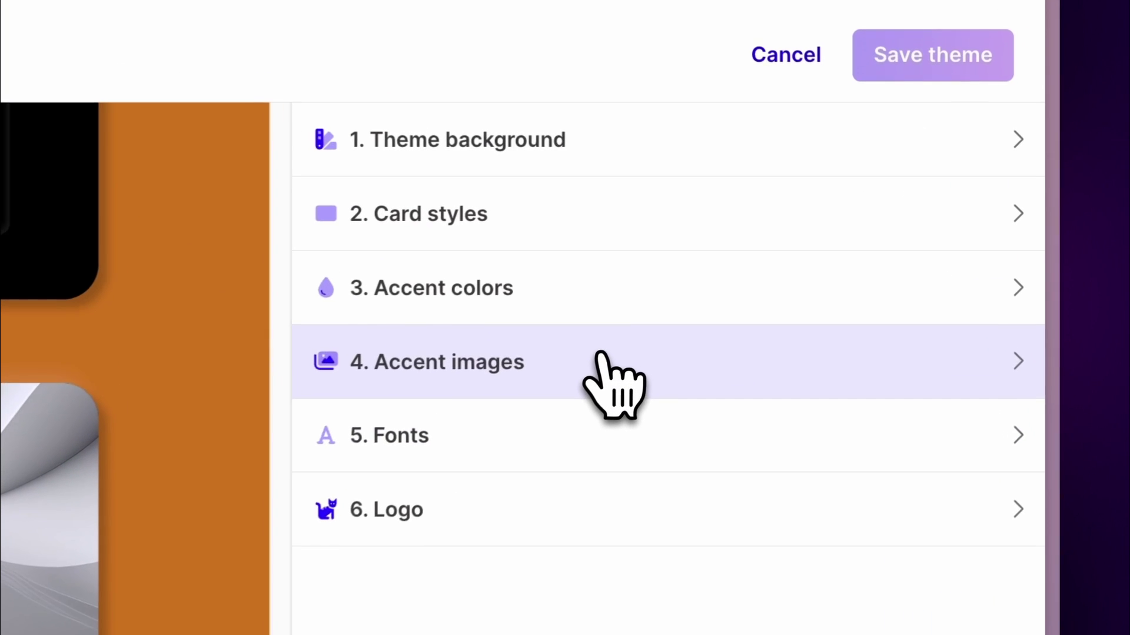
# Step: Delete five existing accent images and discard the earlier image choice
pyautogui.click(594, 360)
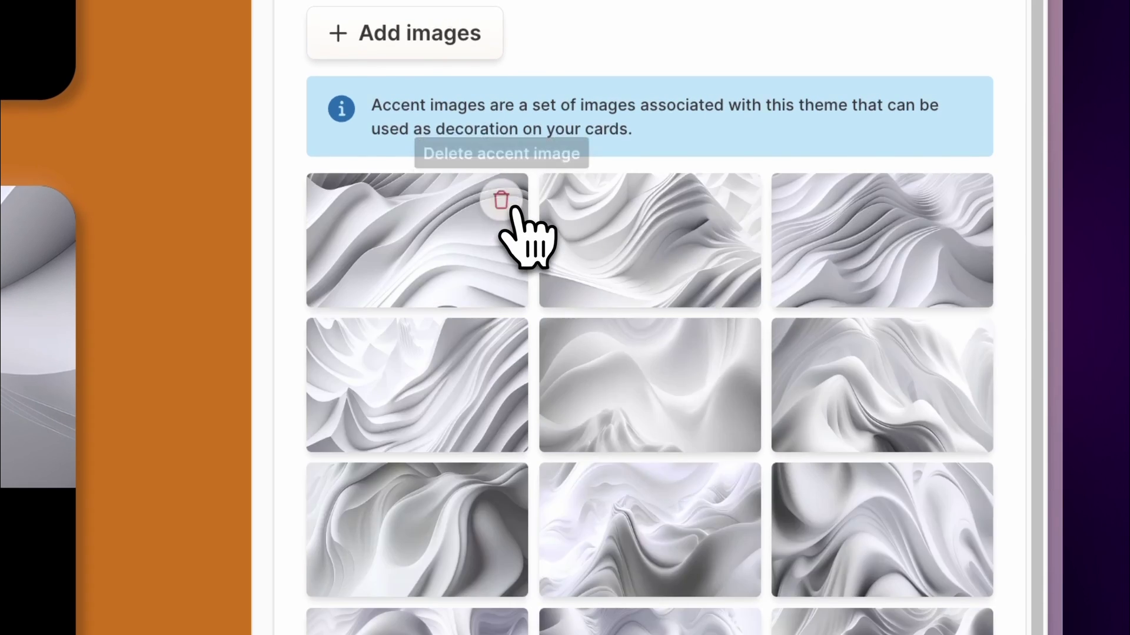
pyautogui.click(509, 203)
pyautogui.click(509, 203)
pyautogui.click(509, 203)
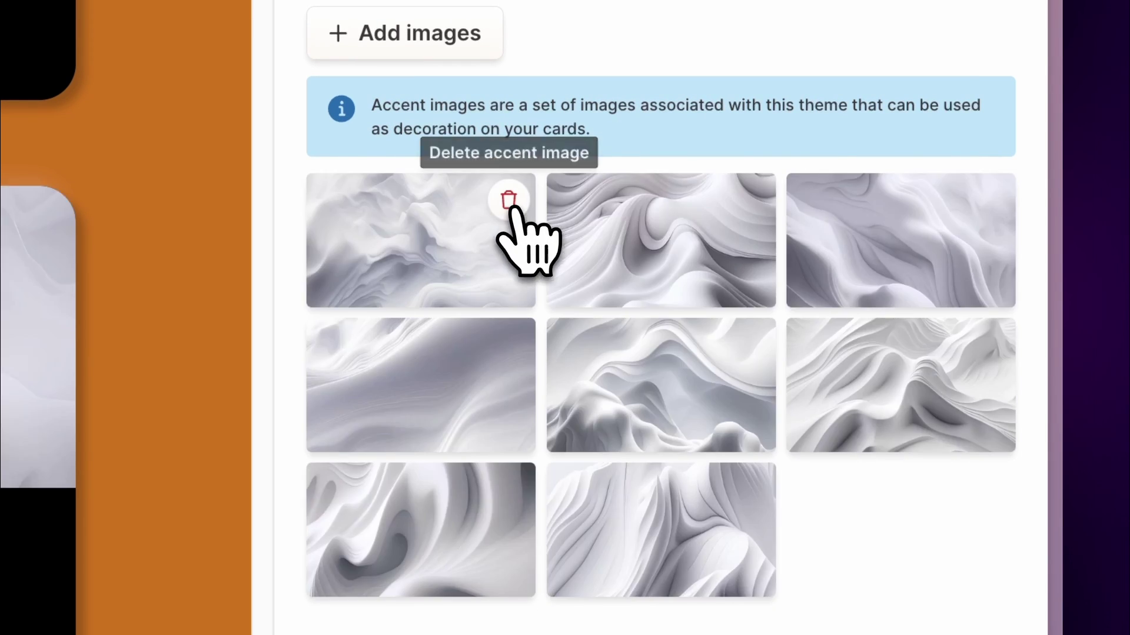
pyautogui.click(510, 203)
pyautogui.click(509, 203)
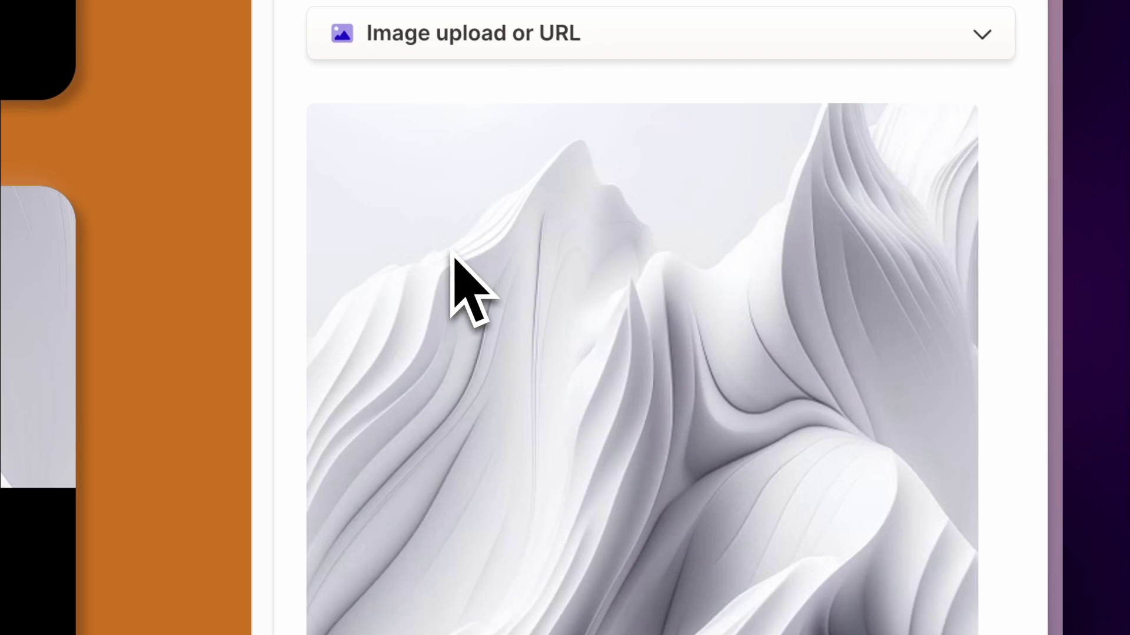
pyautogui.scroll(-9, 467, 277)
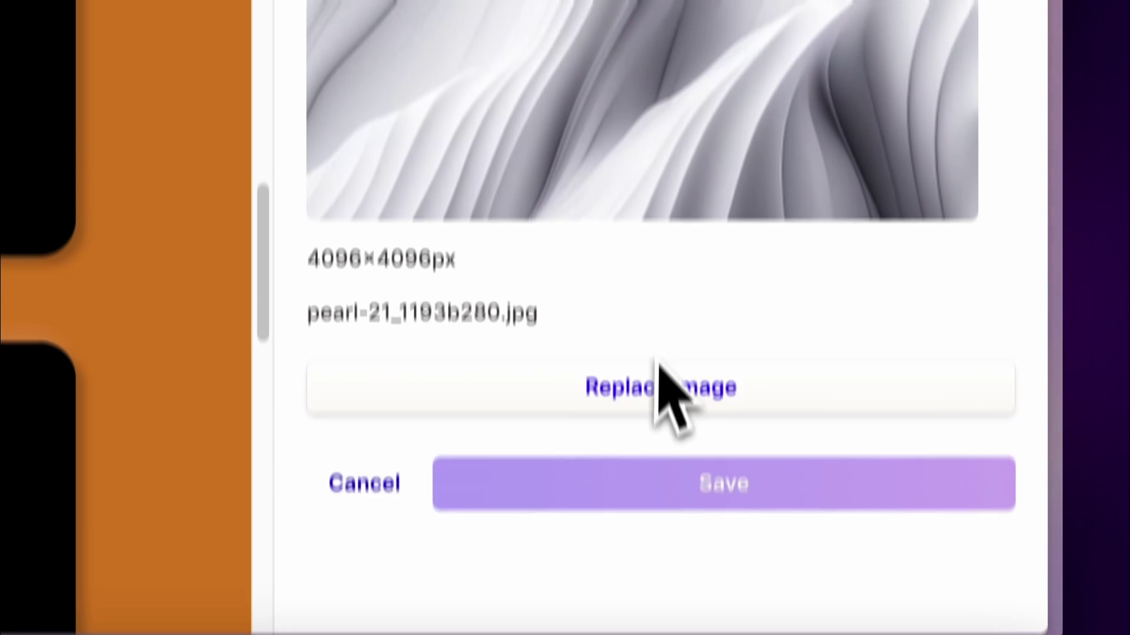
pyautogui.click(436, 391)
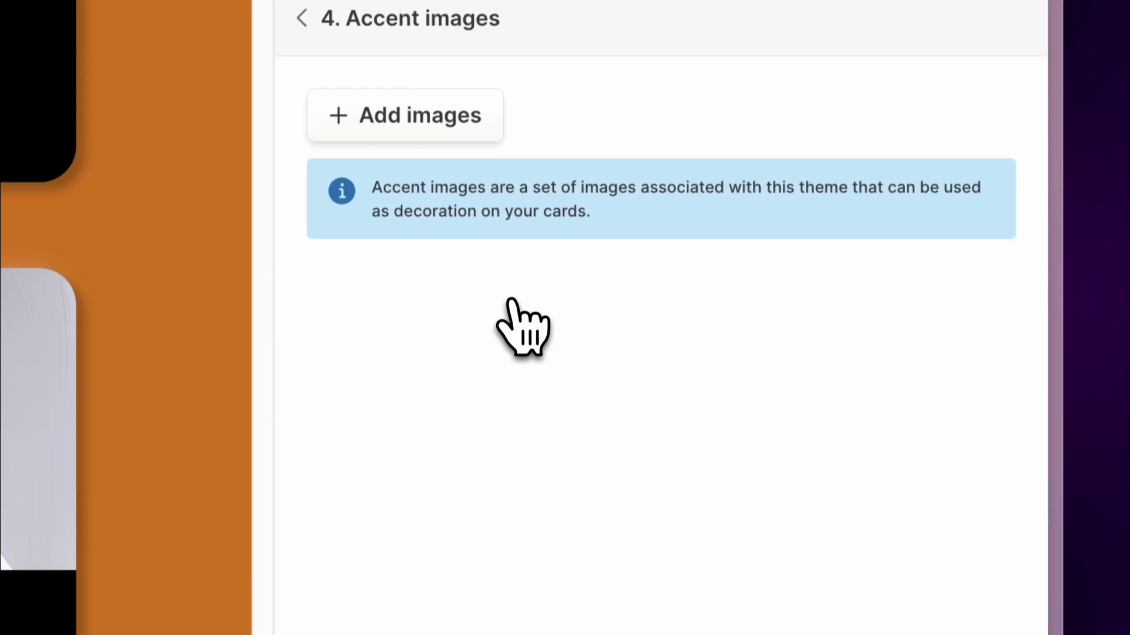
# Step: Upload Image 1.png and add it as a new accent image
pyautogui.click(403, 136)
pyautogui.click(443, 391)
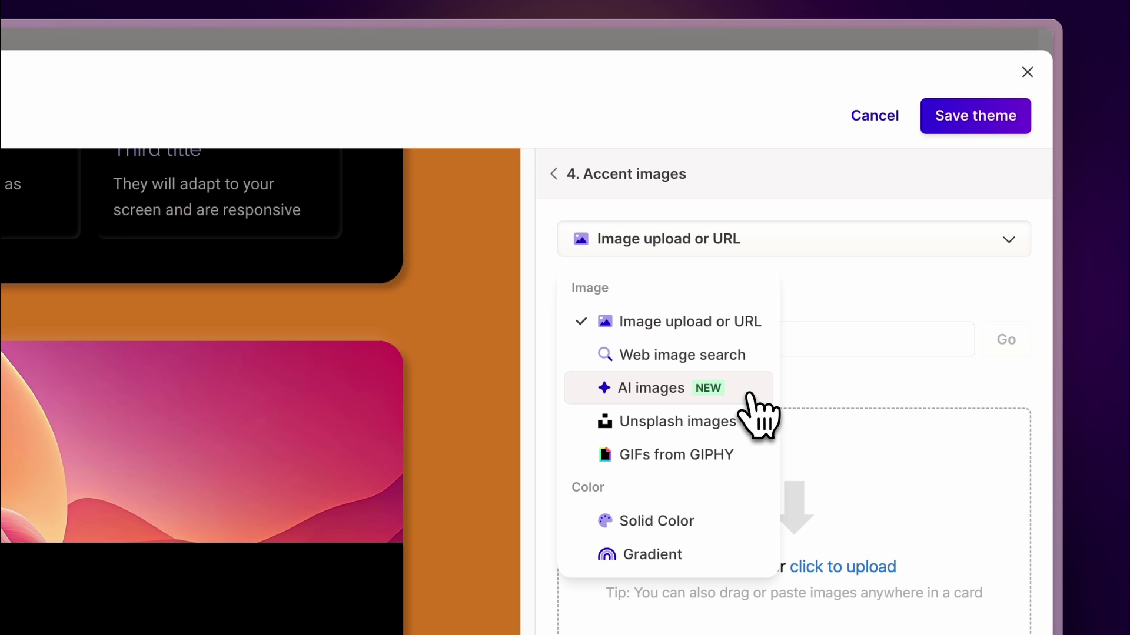
pyautogui.click(759, 337)
pyautogui.click(849, 566)
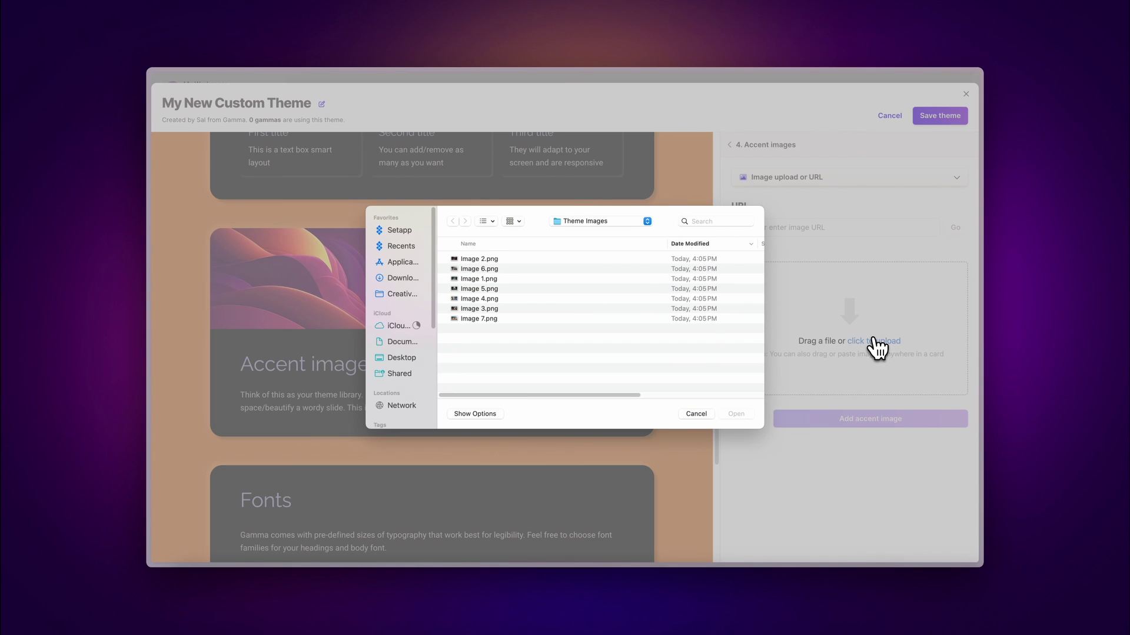
pyautogui.click(736, 414)
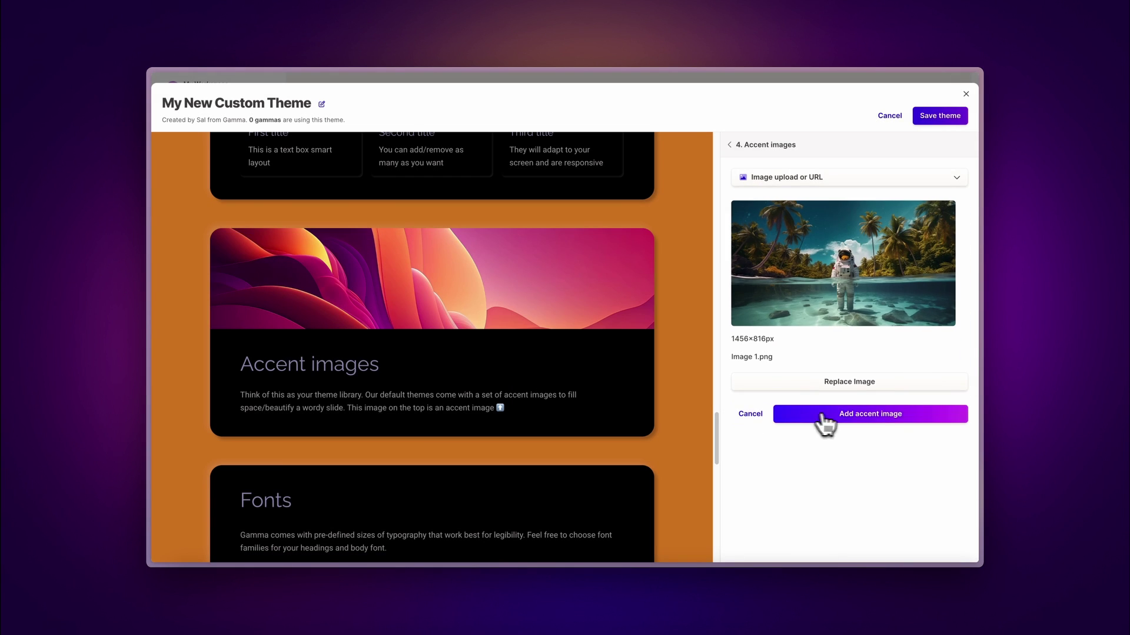
pyautogui.click(822, 421)
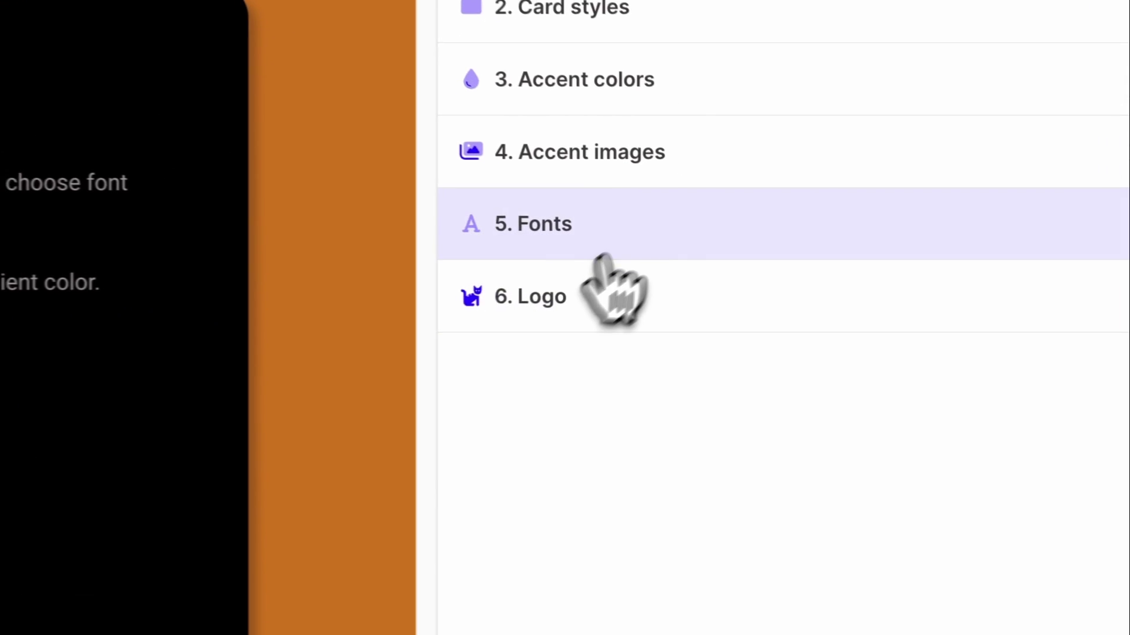
# Step: Set Bebas Neue as heading font and Cairo as body font in white #FFFFFF
pyautogui.click(806, 257)
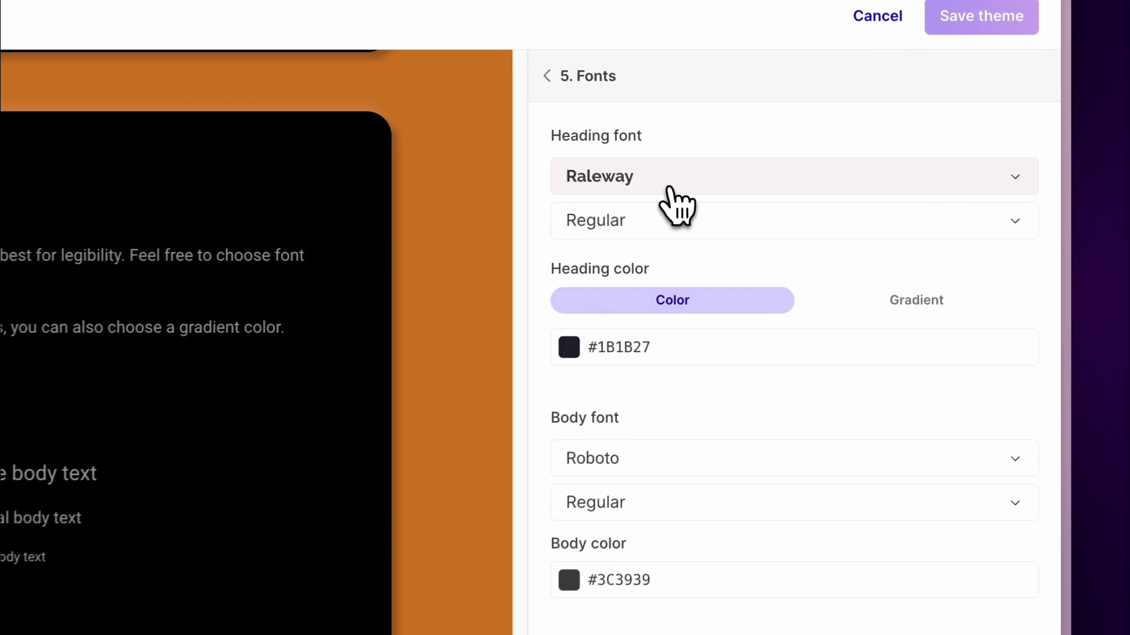
pyautogui.click(618, 82)
pyautogui.scroll(-3, 739, 343)
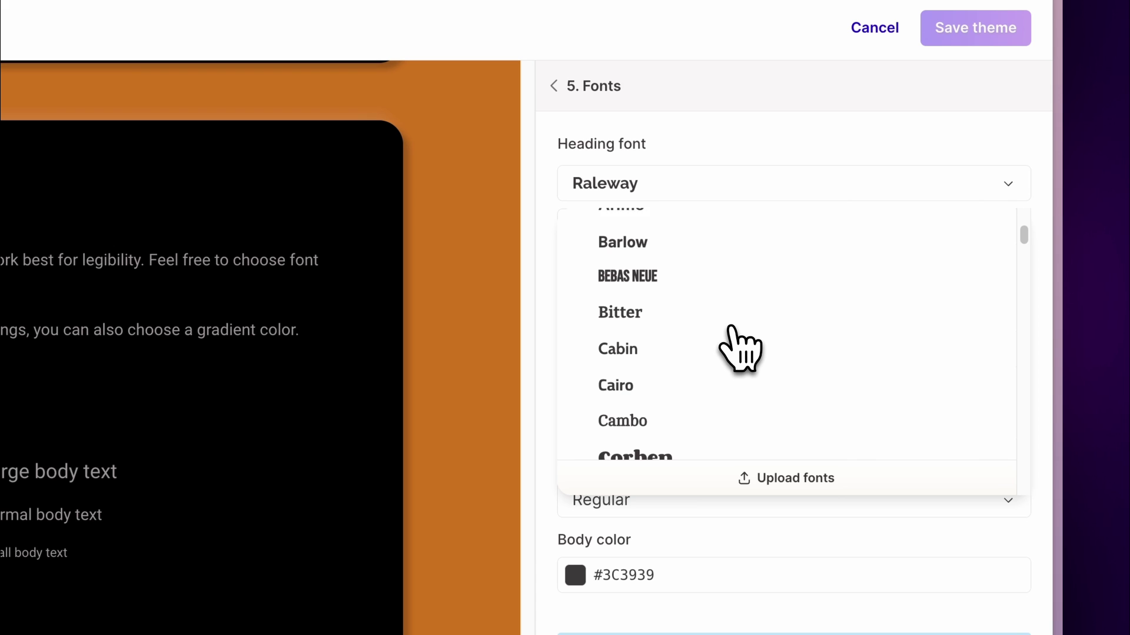
pyautogui.click(713, 268)
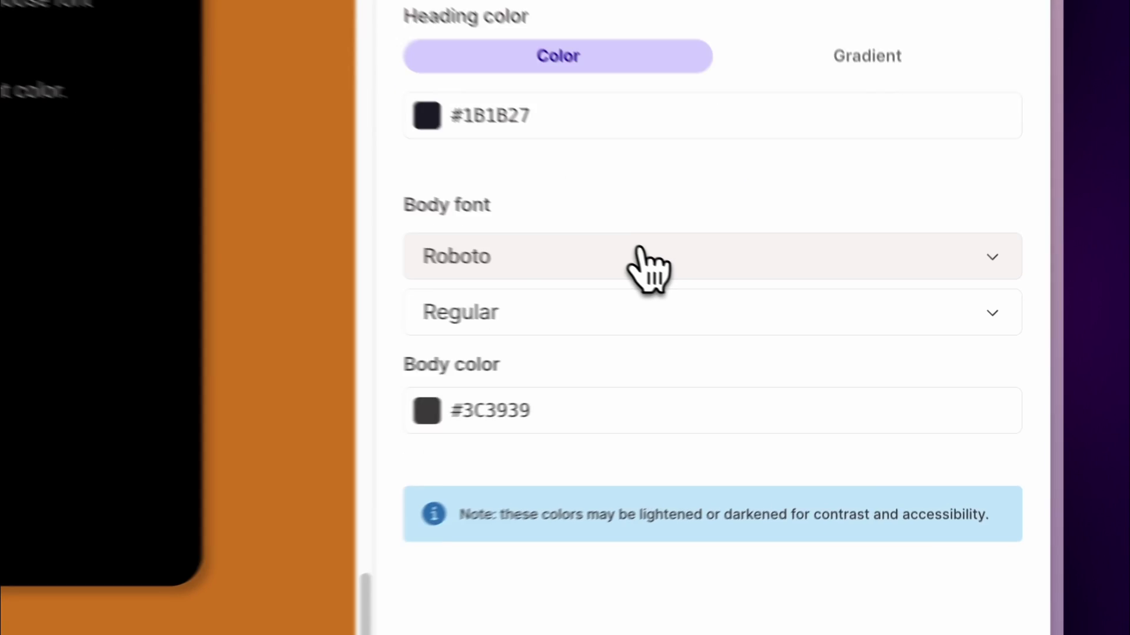
pyautogui.click(742, 457)
pyautogui.scroll(-3, 697, 614)
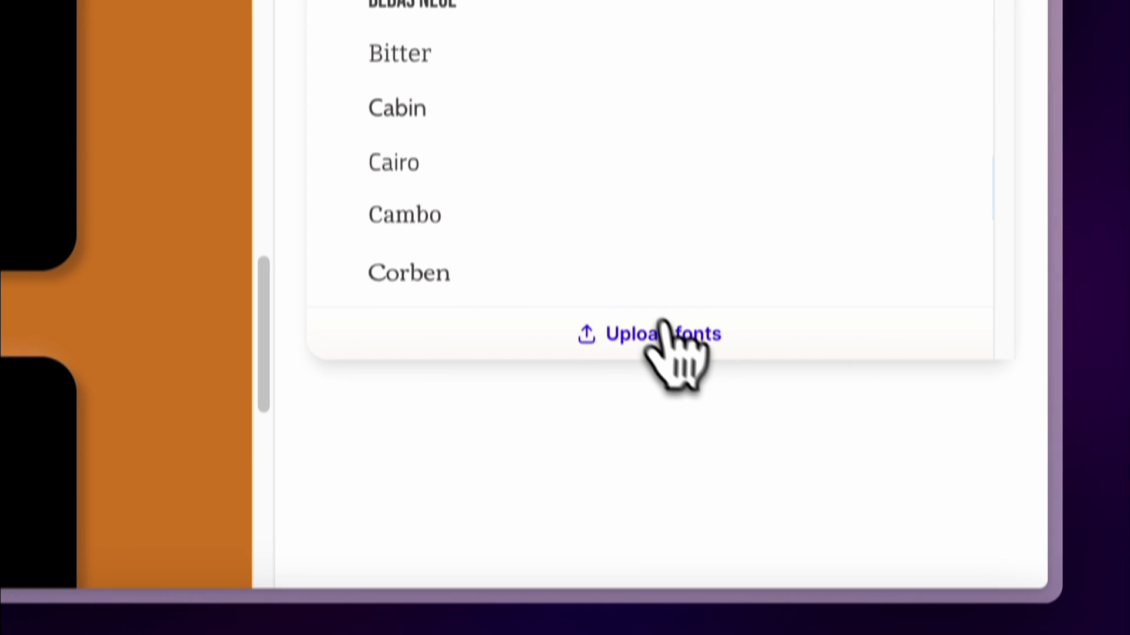
pyautogui.click(558, 133)
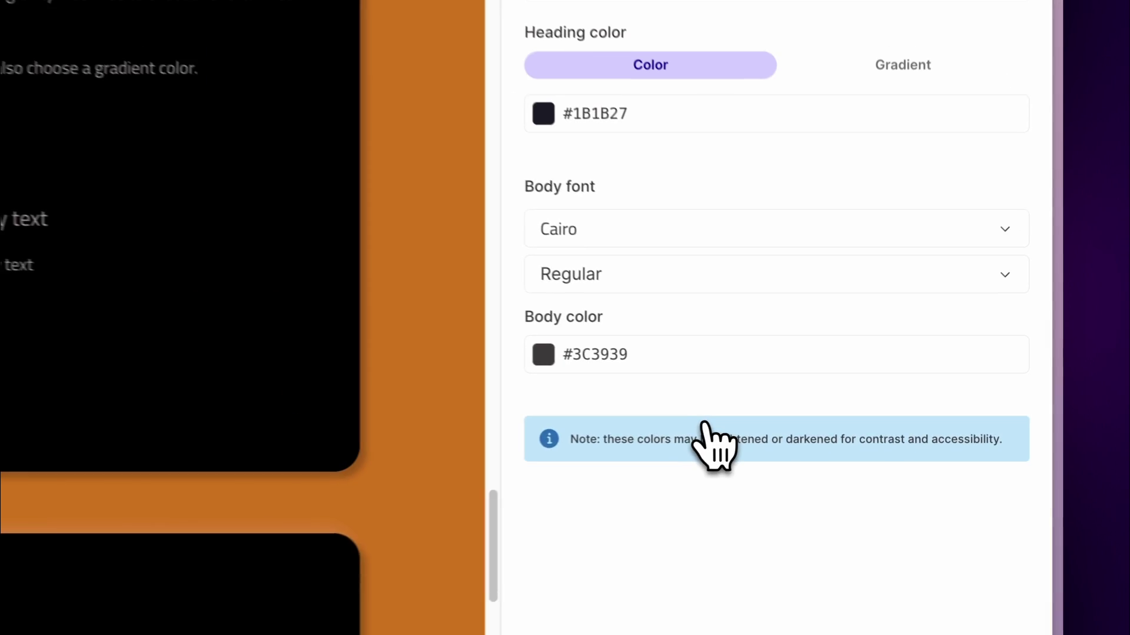
pyautogui.click(334, 34)
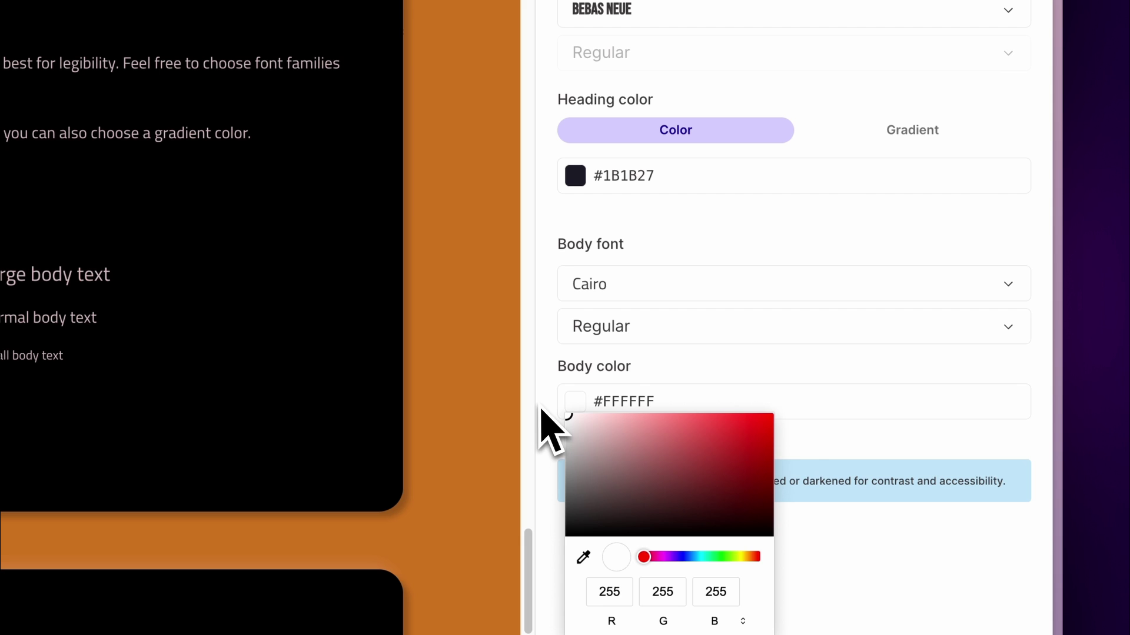
pyautogui.click(807, 445)
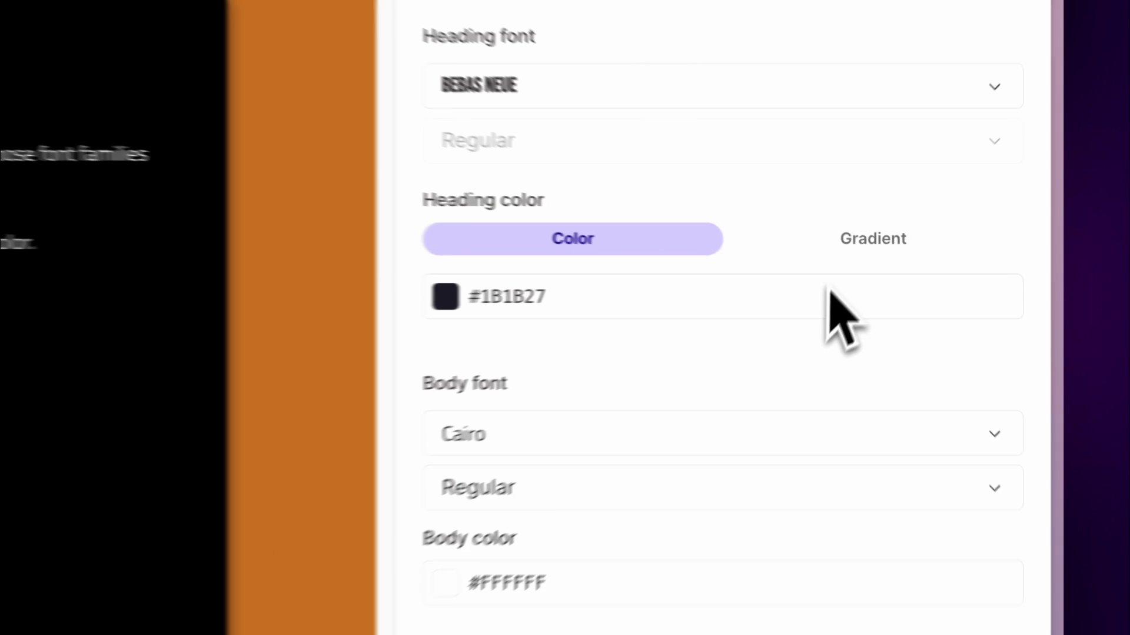
# Step: Make the heading colour a magenta-to-orange gradient, #FF00F7 to #FF7B00
pyautogui.click(900, 134)
pyautogui.click(576, 176)
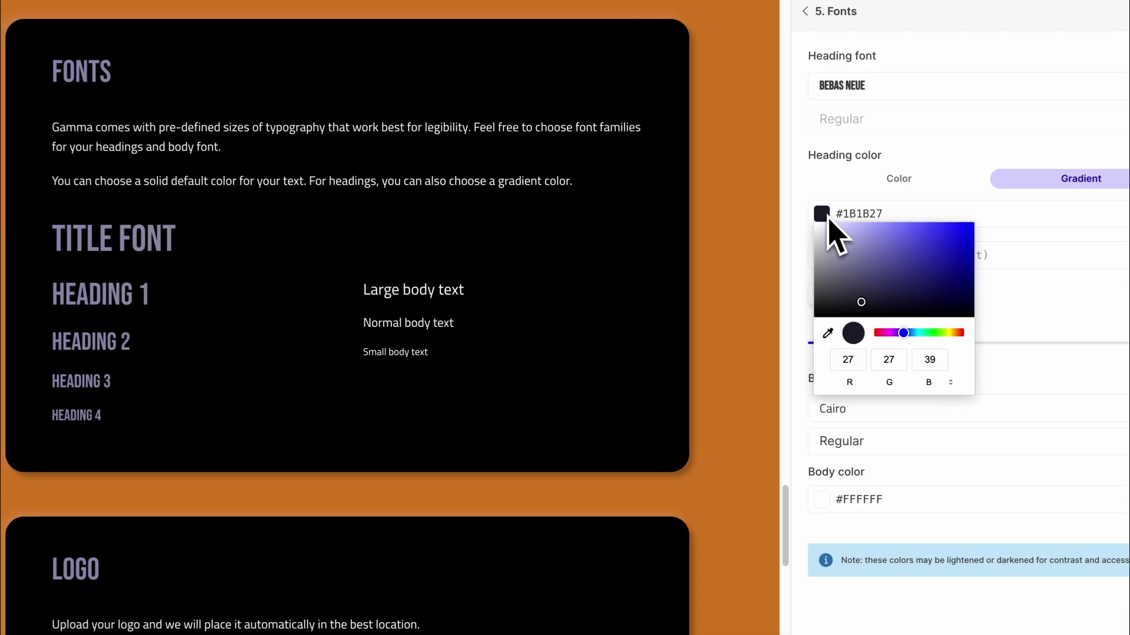
pyautogui.click(890, 333)
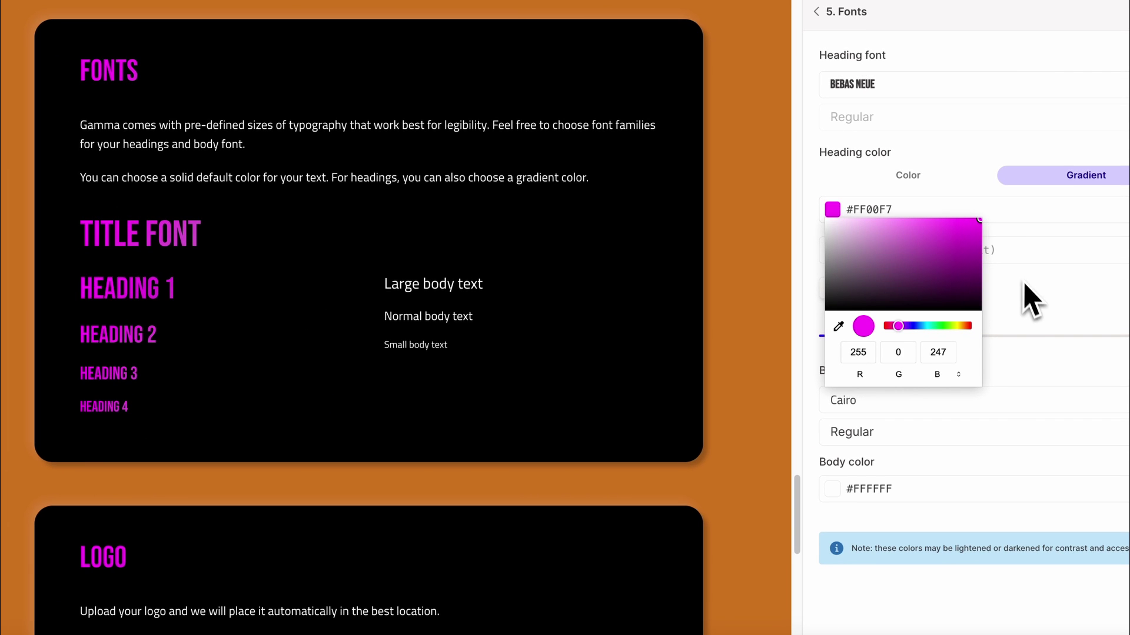
pyautogui.click(855, 258)
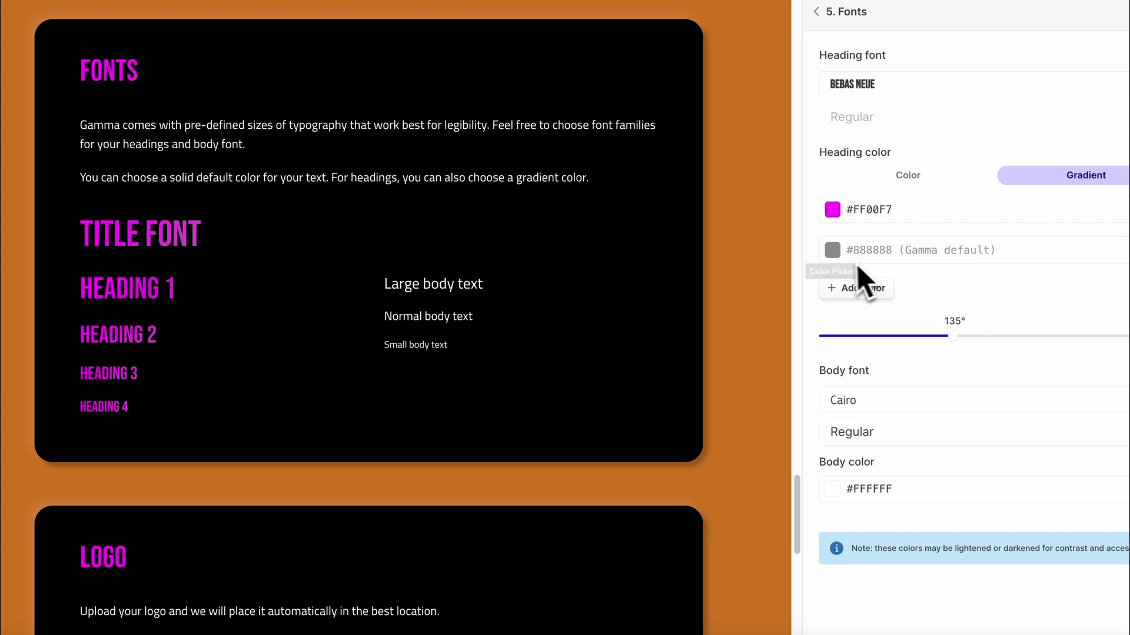
pyautogui.click(1000, 246)
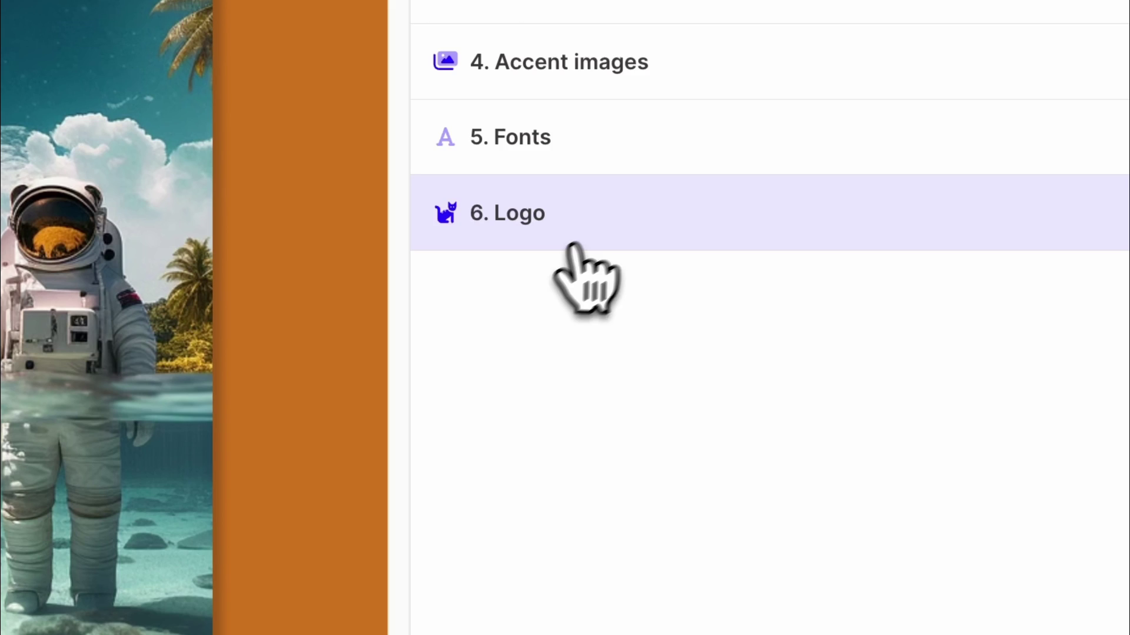
# Step: Upload Logo.png in the 6. Logo section as the theme's logo
pyautogui.click(651, 232)
pyautogui.click(797, 97)
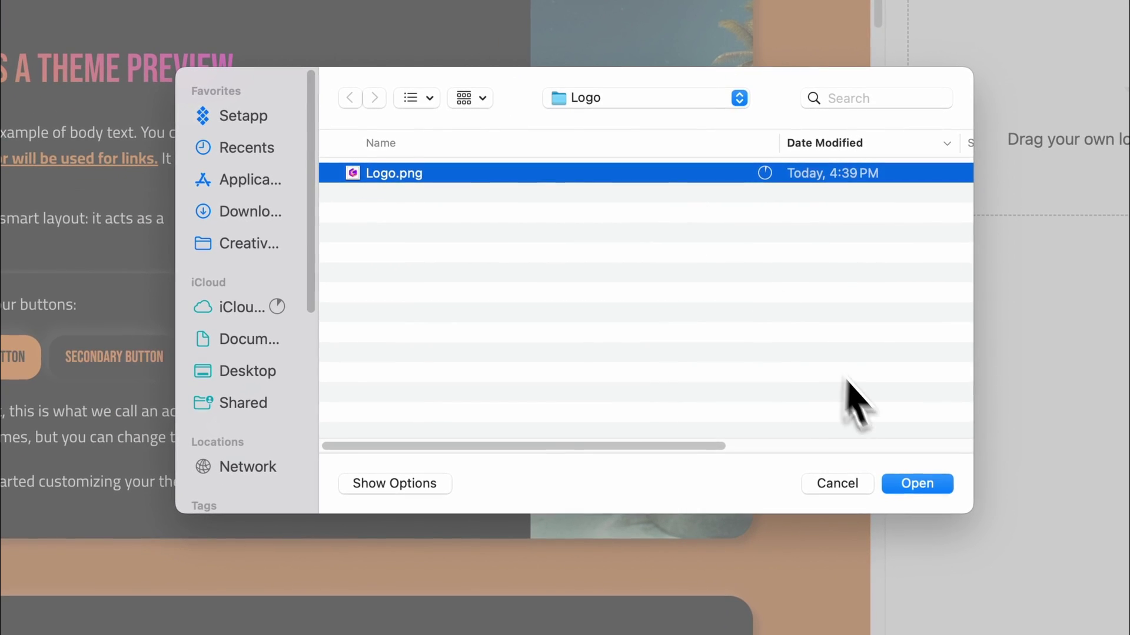
pyautogui.click(913, 483)
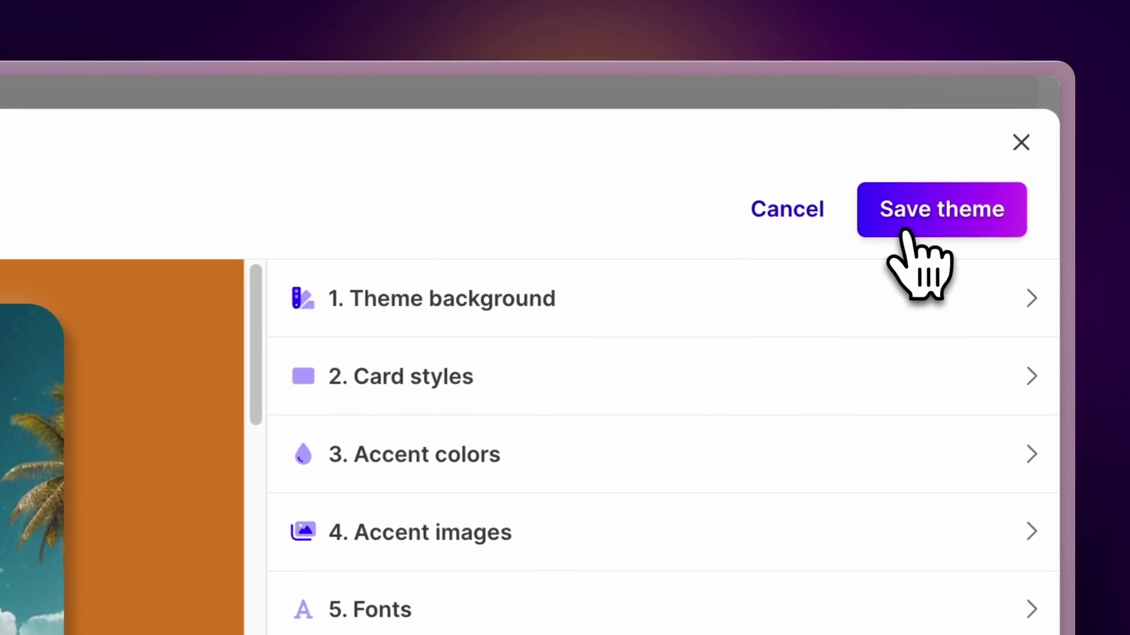
# Step: Save the edited theme as My New Custom Theme from the theme editor
pyautogui.click(952, 109)
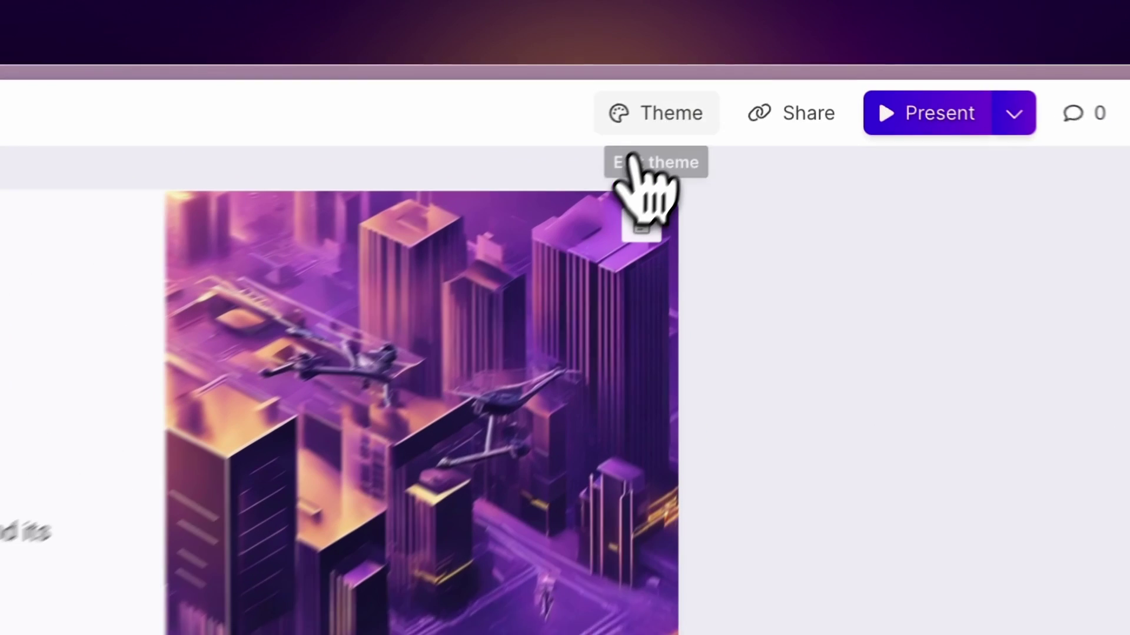
# Step: Apply My New Custom Theme from the Custom themes to the Introduction to Drone Delivery deck
pyautogui.click(644, 123)
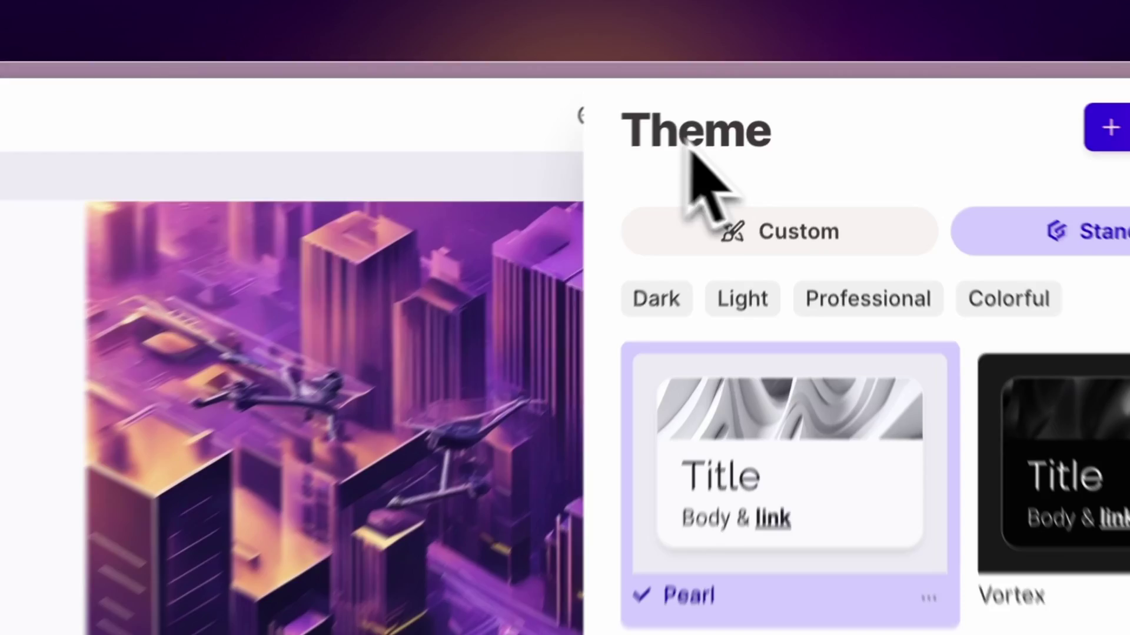
pyautogui.click(871, 246)
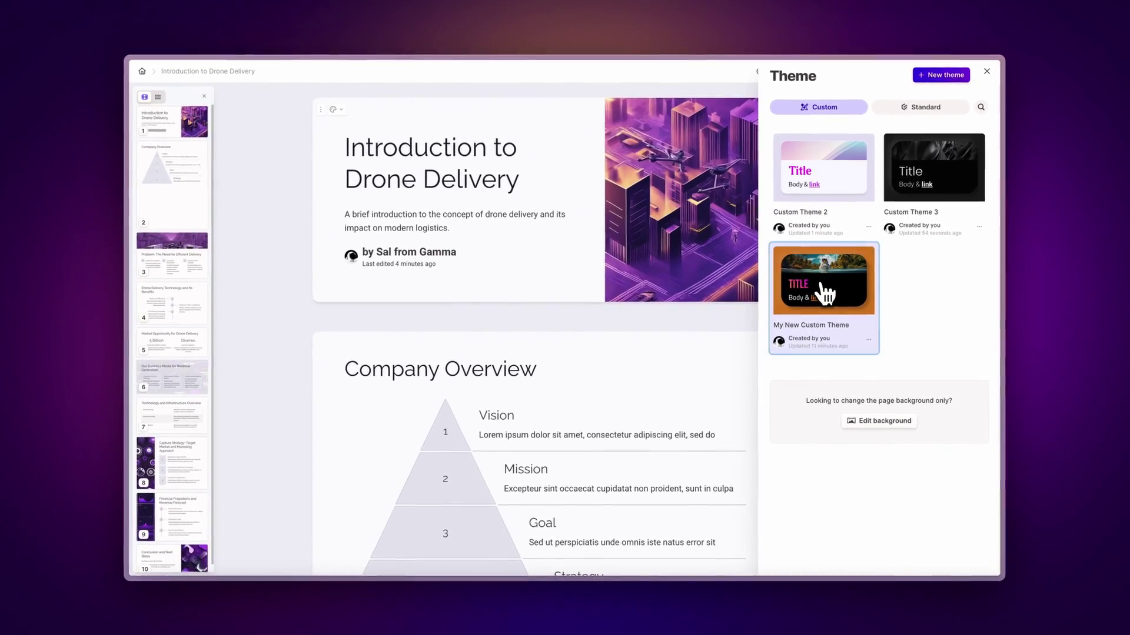
pyautogui.click(823, 285)
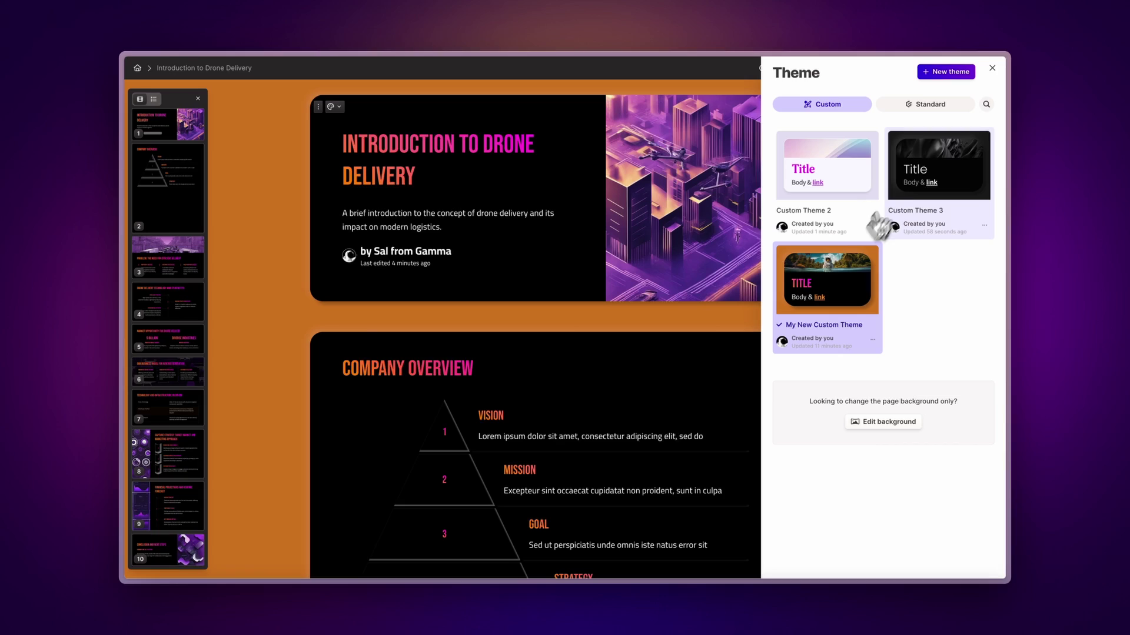
# Step: Generate an outline from the prompt 'A pitch deck for a a startup specializing in asteroid mining'
pyautogui.click(995, 66)
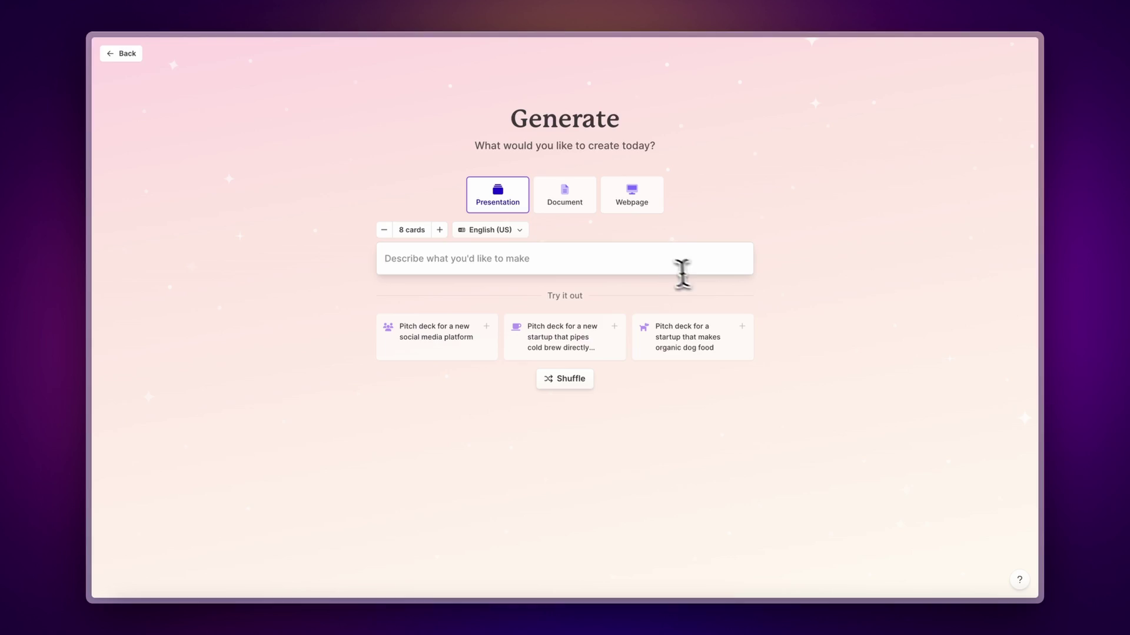
pyautogui.write('A pitch deck for a a startup specializing in asteroid mining')
pyautogui.click(615, 294)
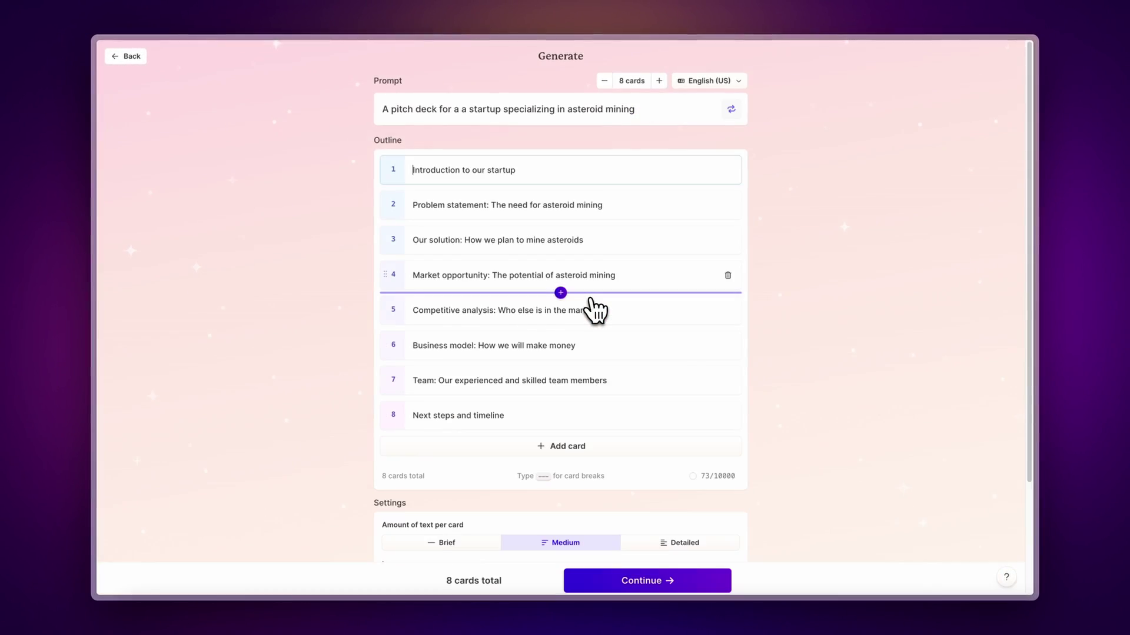
pyautogui.scroll(-3, 589, 324)
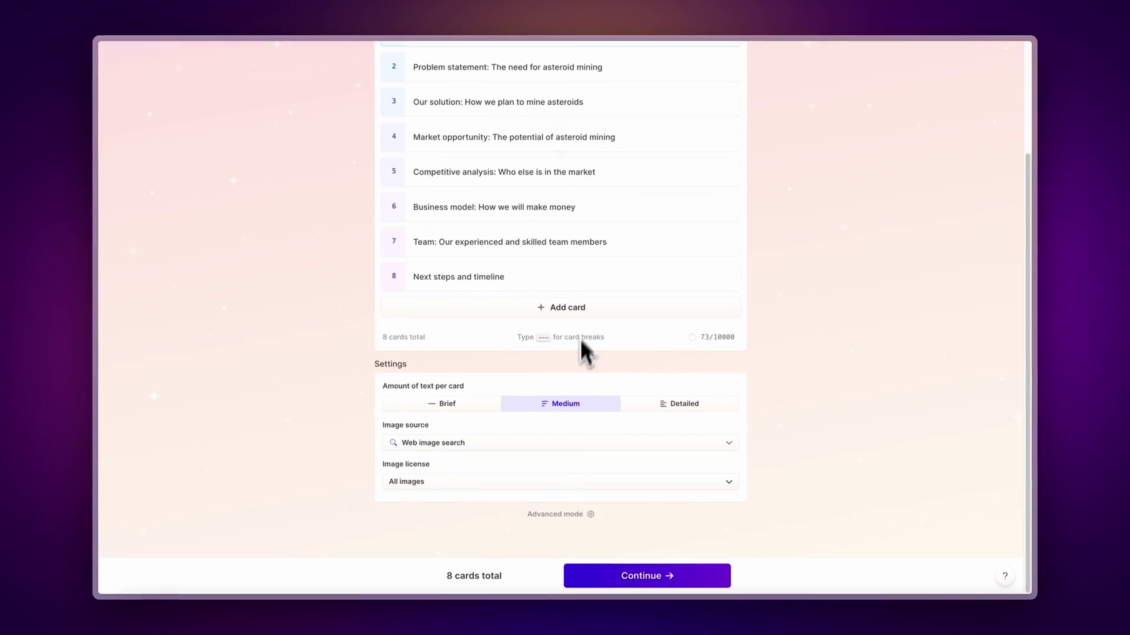
# Step: Choose My New Custom Theme for the new deck and generate the presentation
pyautogui.click(624, 577)
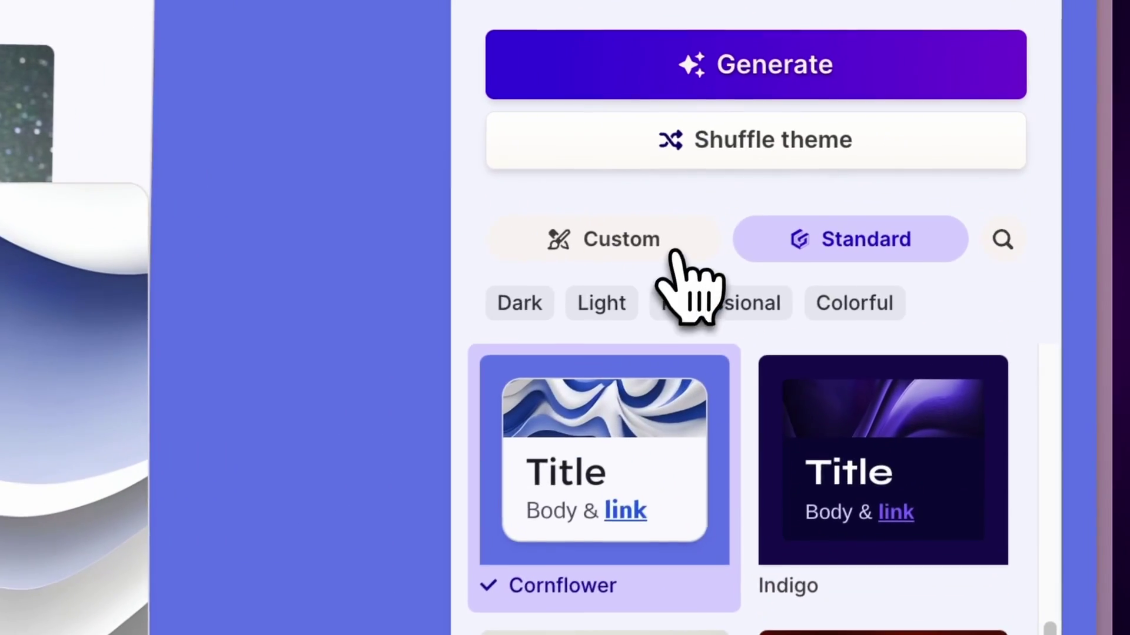
pyautogui.click(723, 228)
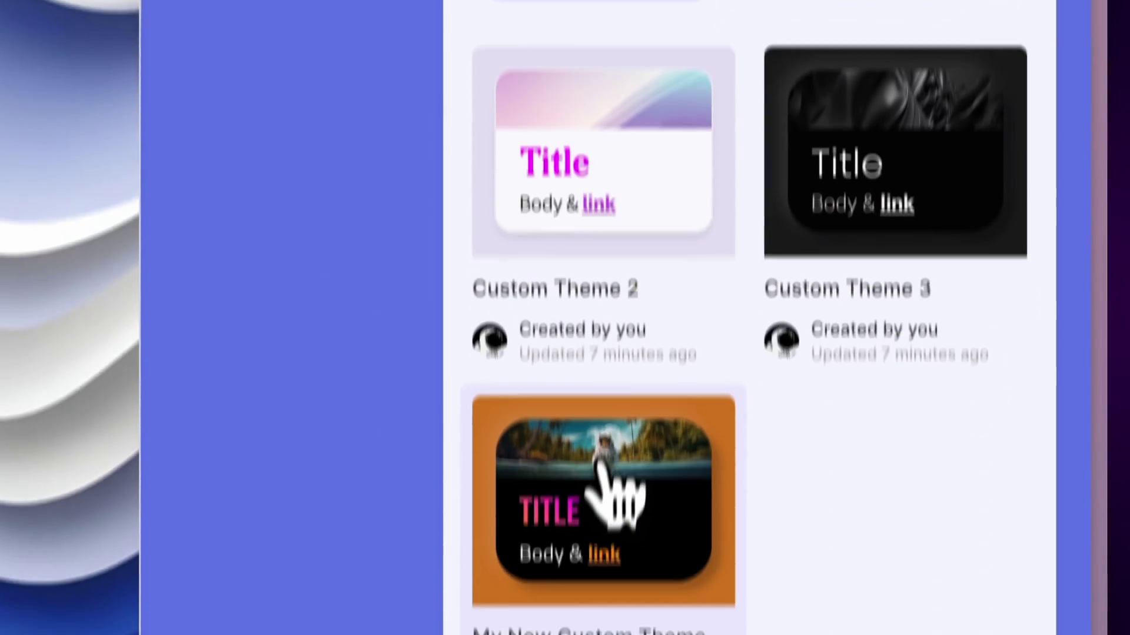
pyautogui.click(613, 470)
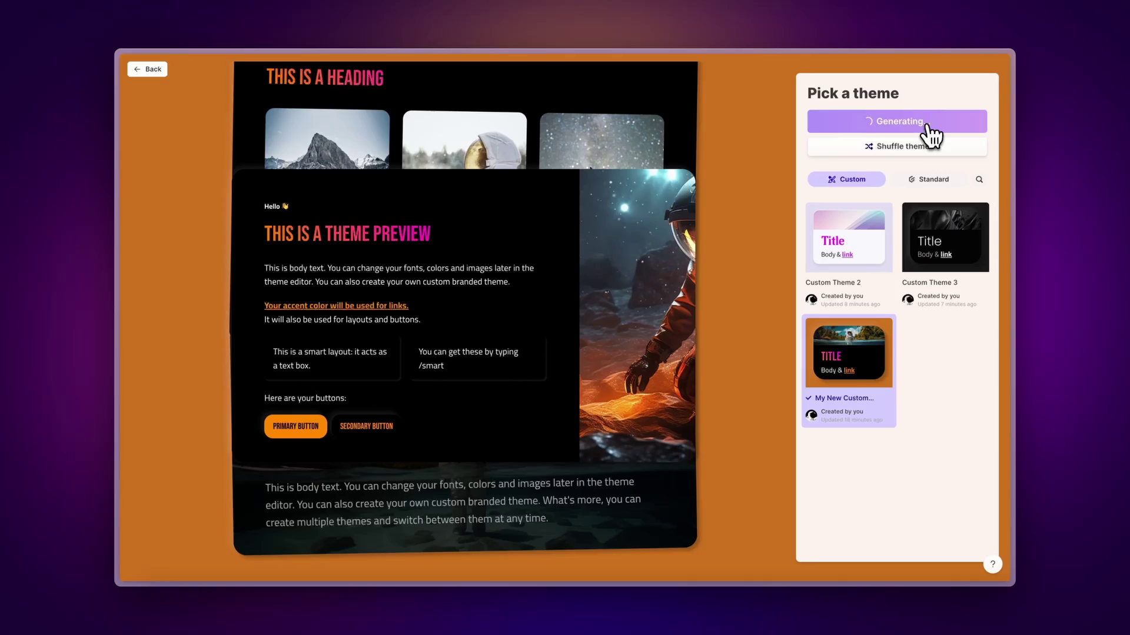
pyautogui.click(917, 106)
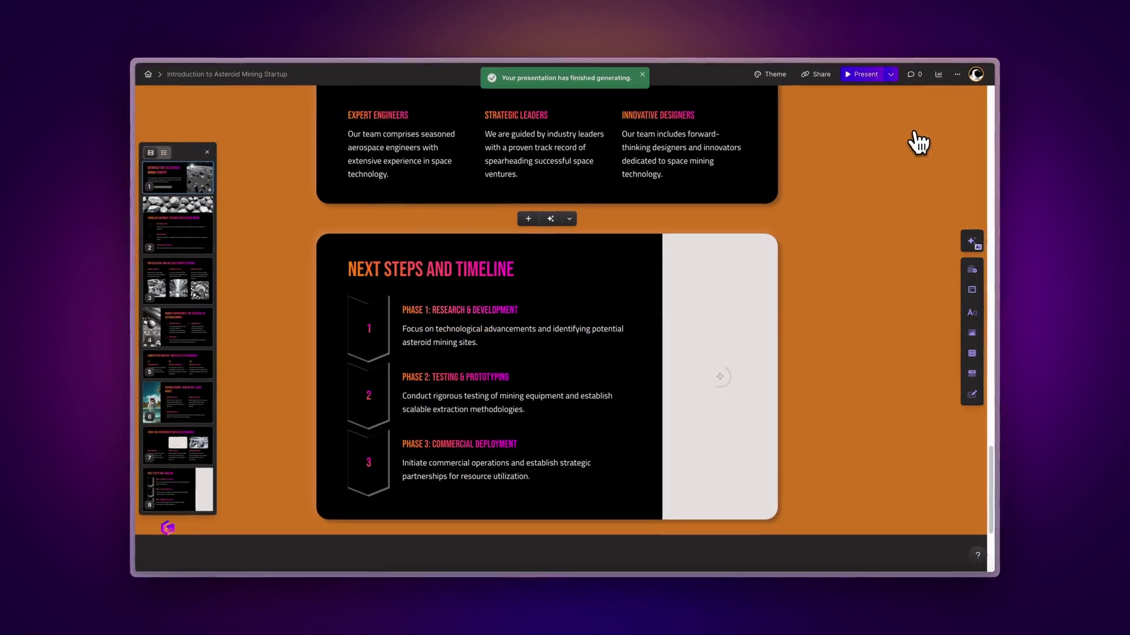
pyautogui.scroll(5, 915, 143)
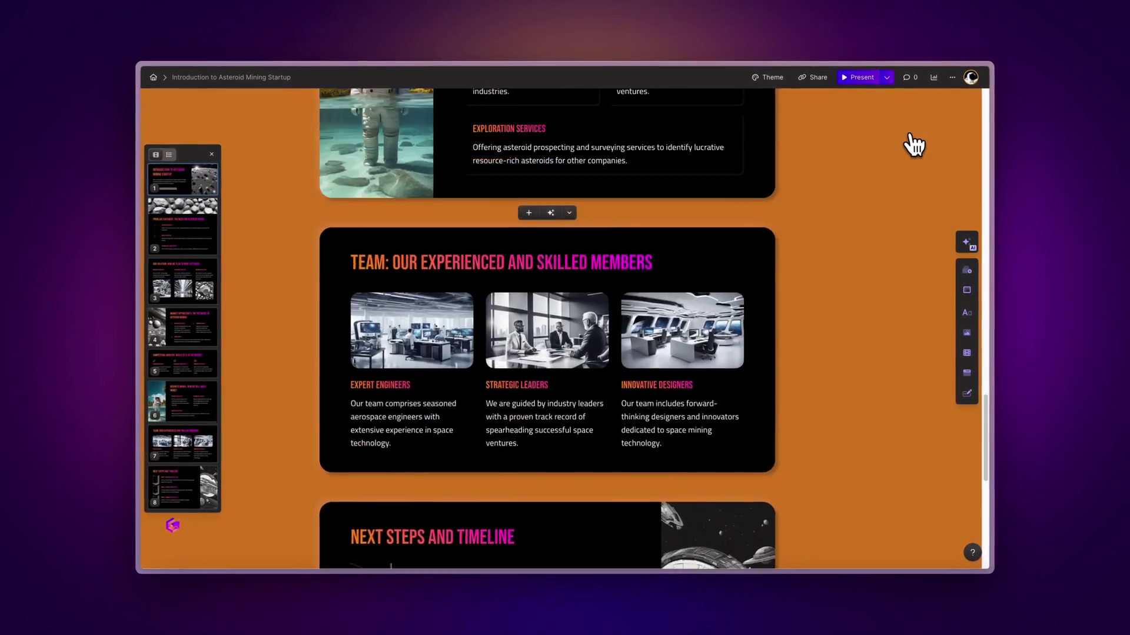
pyautogui.scroll(15, 913, 144)
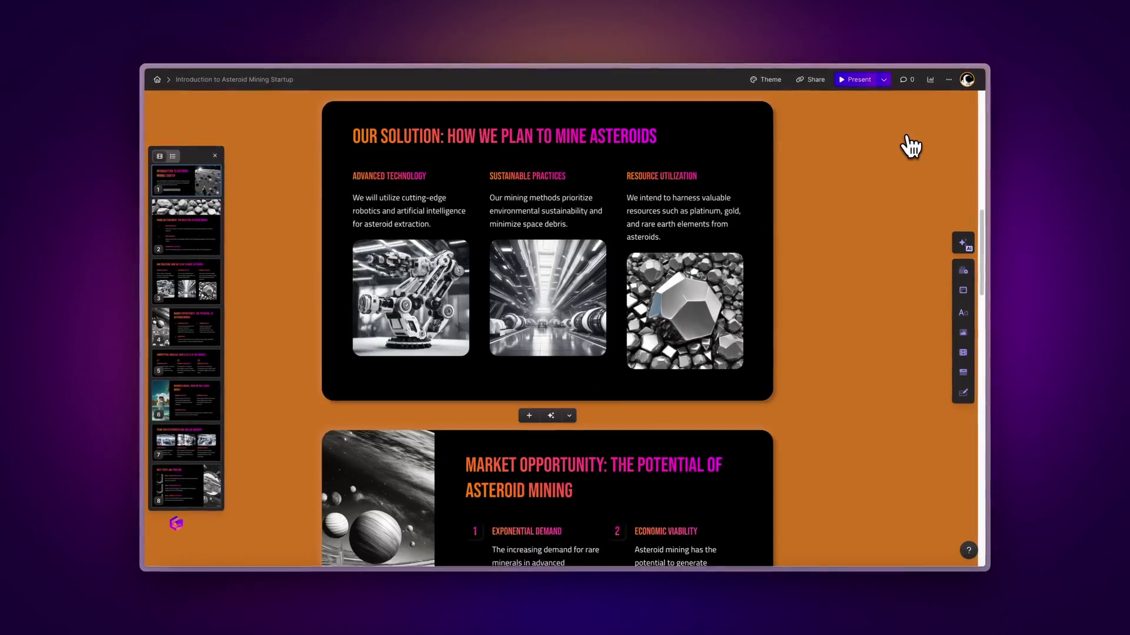
pyautogui.scroll(6, 910, 146)
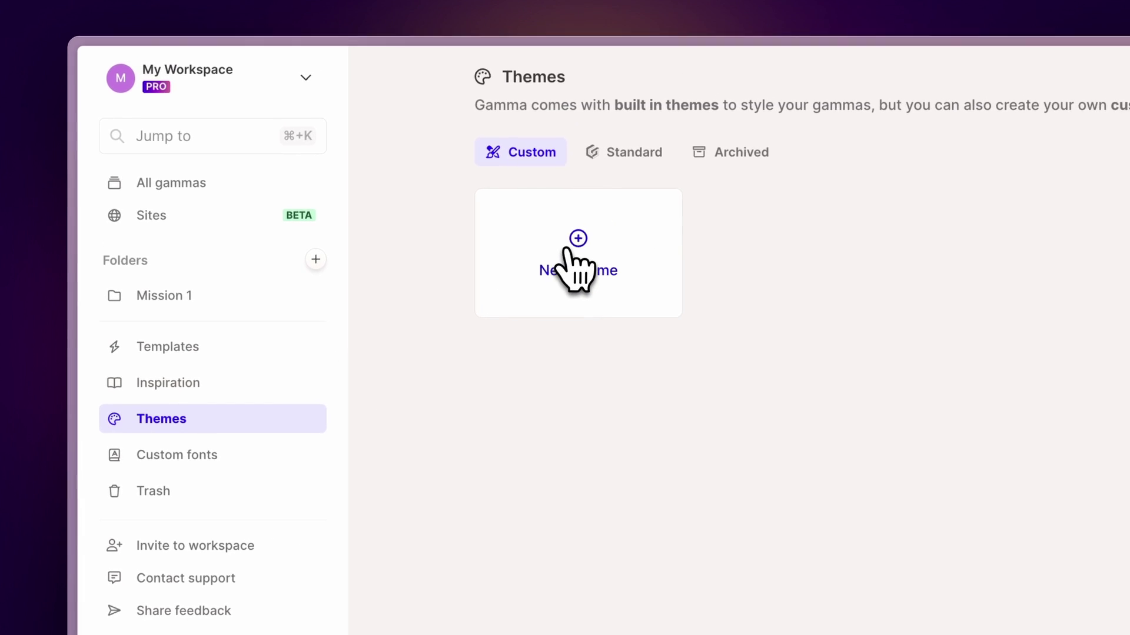
pyautogui.click(776, 118)
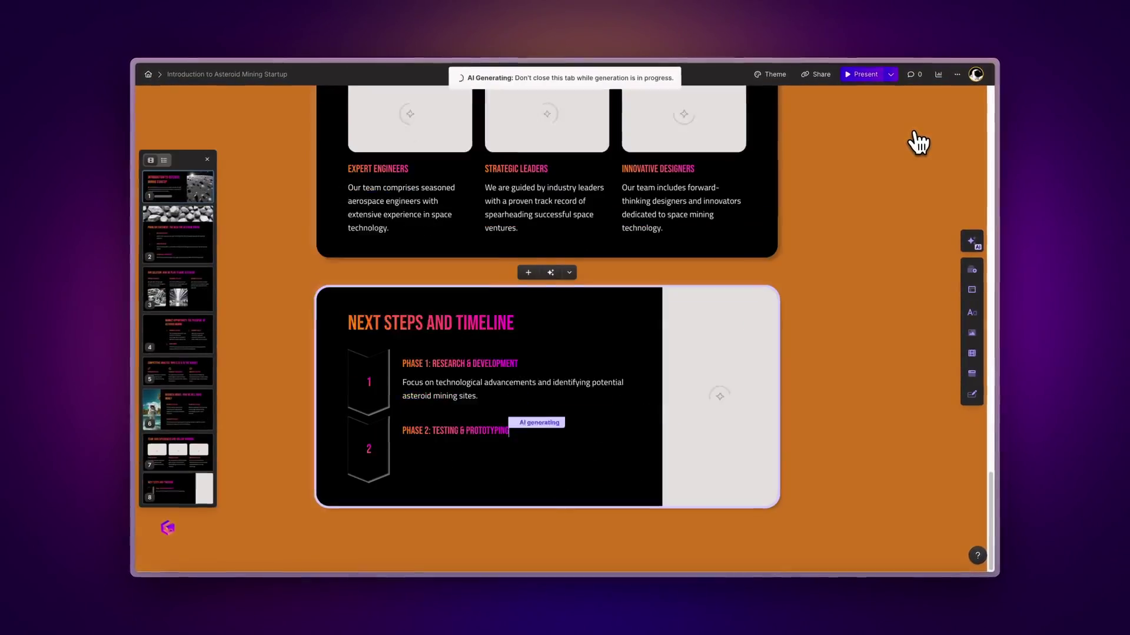
pyautogui.scroll(10, 916, 143)
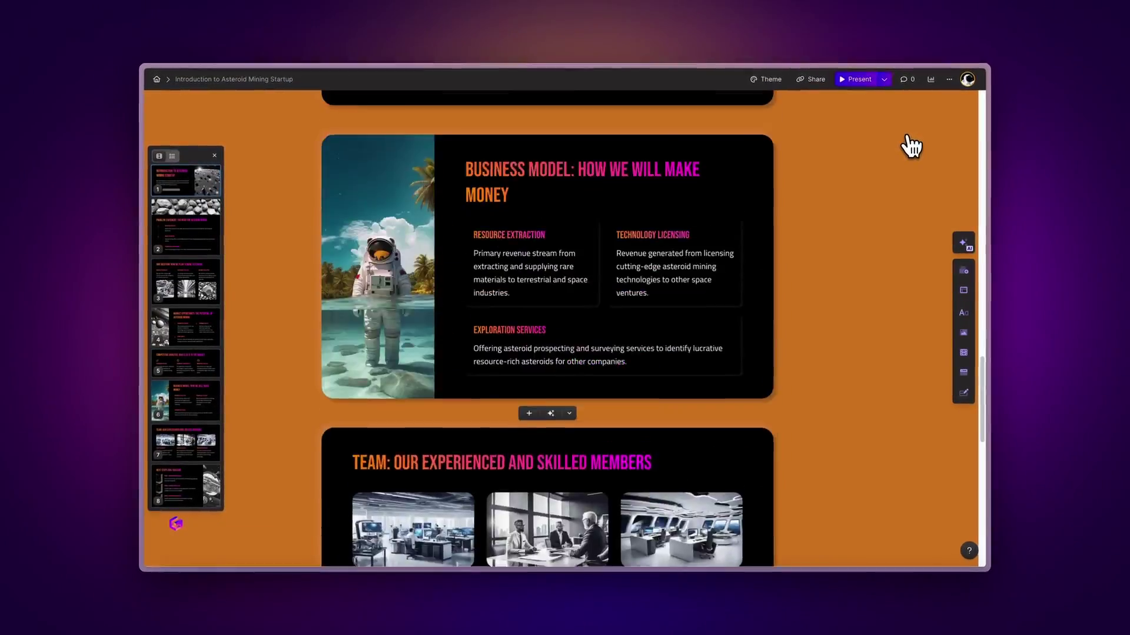